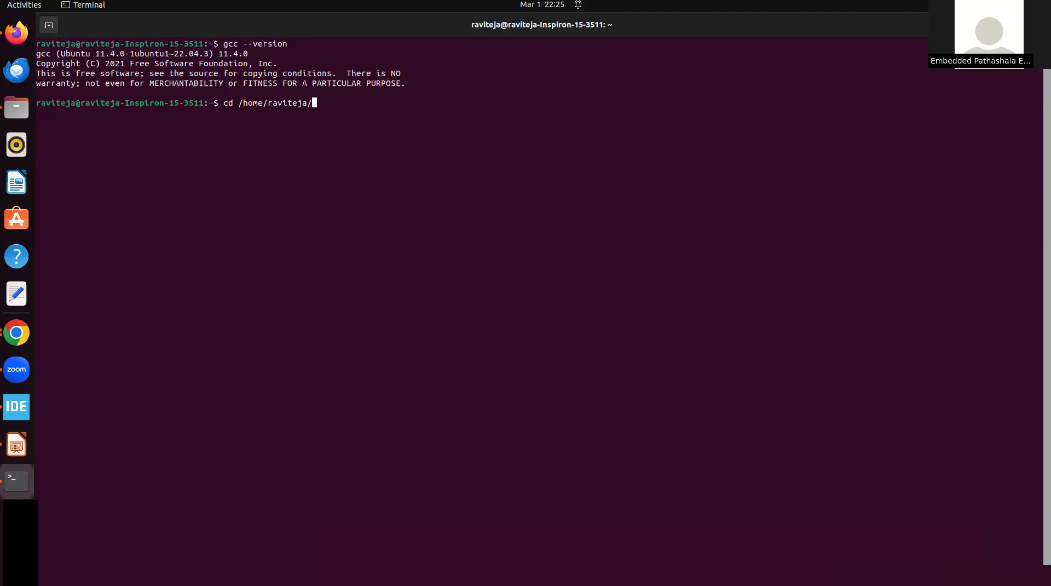
Change to the Downloads directory in the home folder and list its contents with ls
key(BackSpace)
key(Tab)
key(Tab)
key(BackSpace)
text(Dow)
key(Tab)
key(Return)
text(ls)
key(Return)
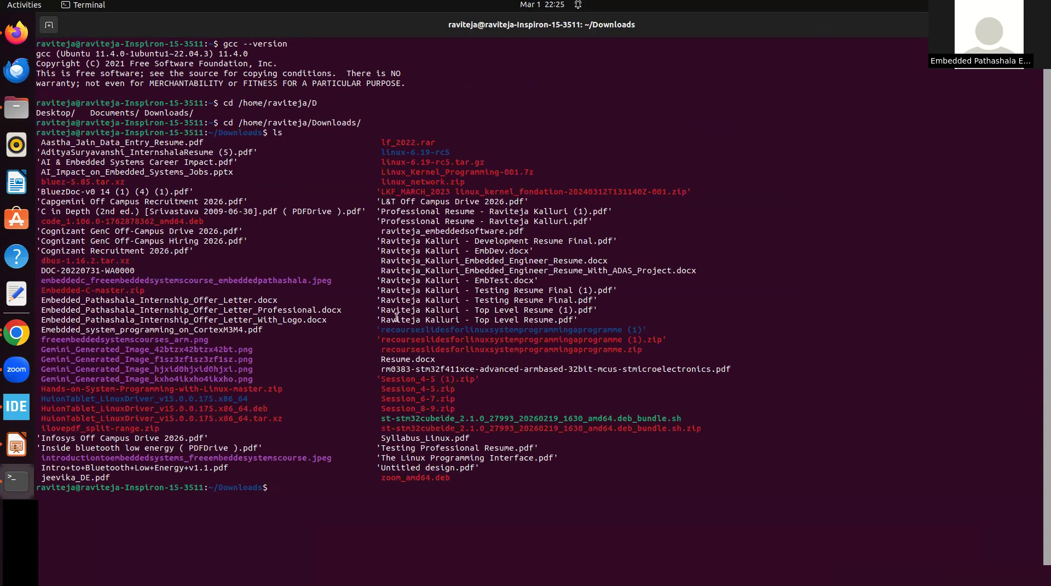
Clear the terminal and make the installer executable with chmod +x st-stm32cubeide_2.1.0_27993_20260219_1630_amd64.deb_bundle.sh
drag(683, 418, 379, 419)
click(281, 496)
key(ctrl+l)
text(chmod +x st)
key(Tab)
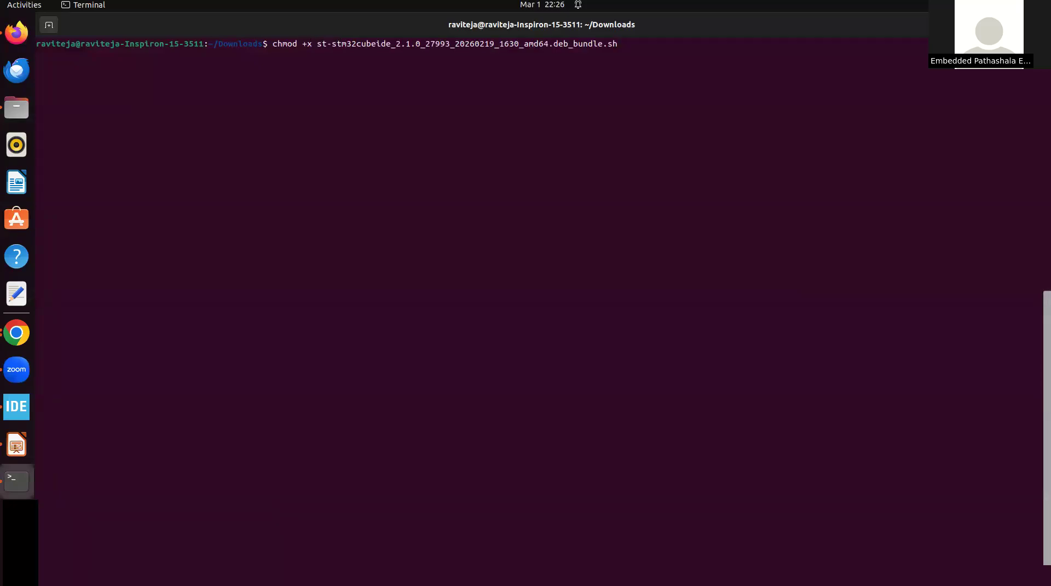
drag(628, 44, 355, 22)
scroll(497, 409, down, 3)
click(526, 361)
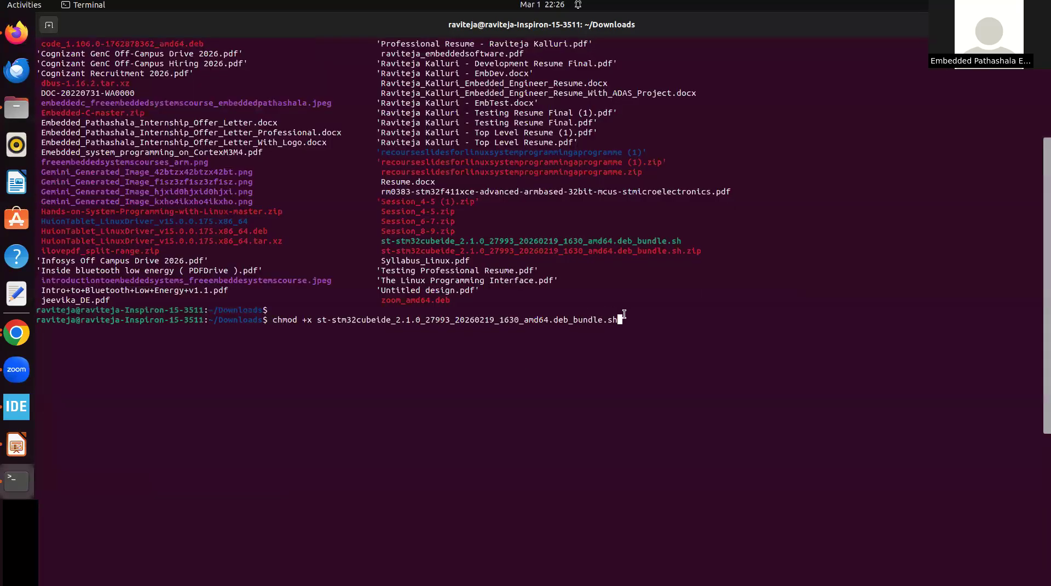
key(ctrl+l)
key(Return)
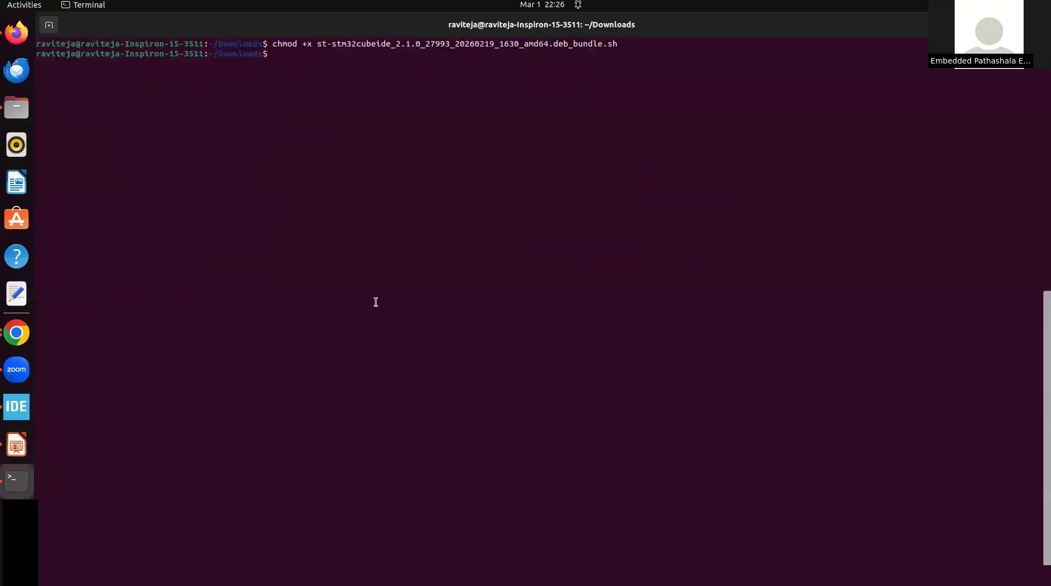
Write the installer command ./st-stm32cubeide_2.1.0_27993_20260219_1630_amd64.deb_bundle.sh at the prompt without running it, and highlight it
text(./)
text(stm)
key(BackSpace)
key(BackSpace)
text(t)
key(Tab)
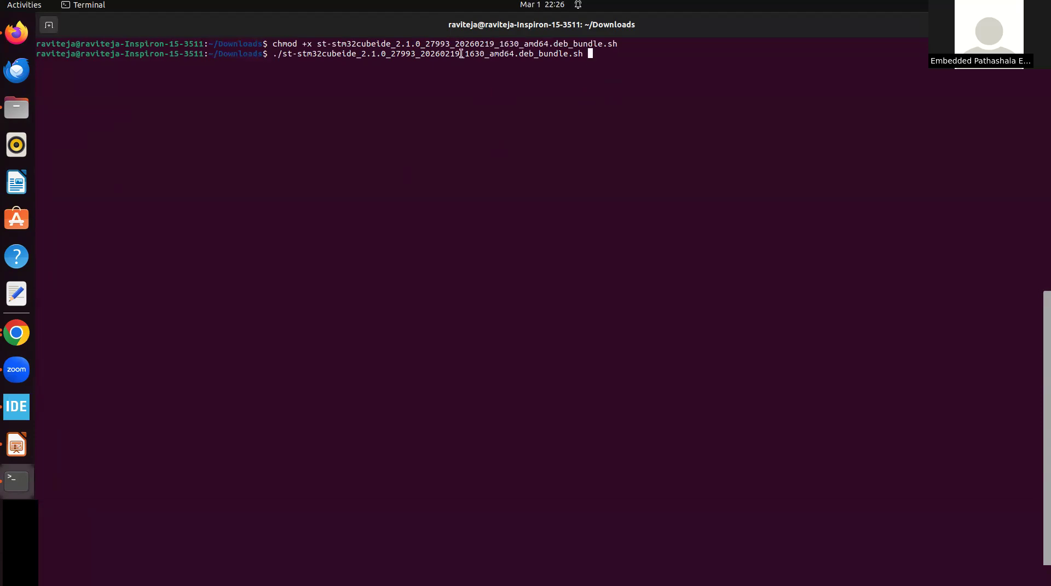
double_click(397, 53)
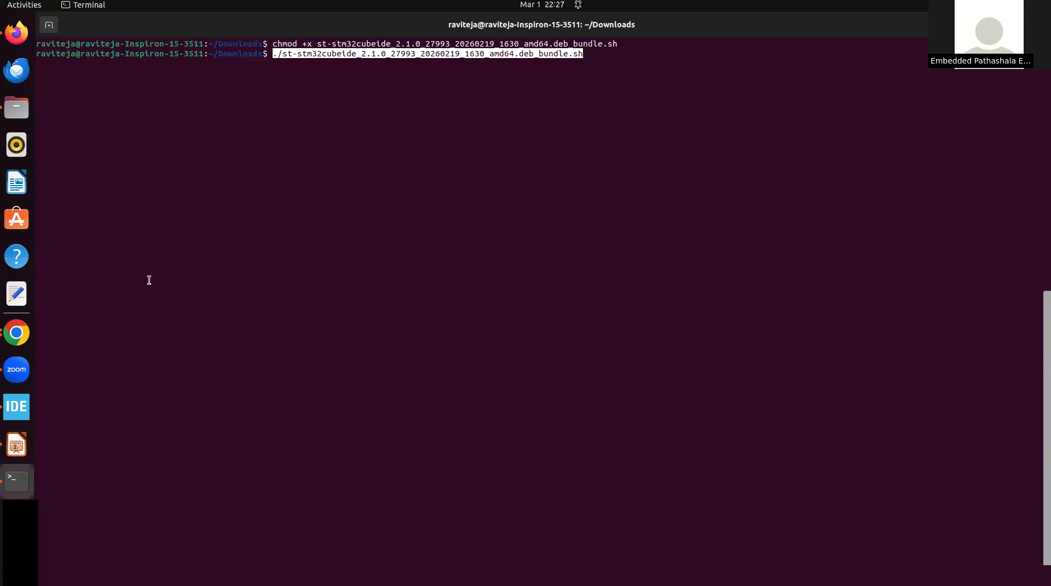
Switch to the stm32_cubeide_installation.odp presentation in LibreOffice Impress and review the download, licence, account creation and welcome screen slides
click(17, 406)
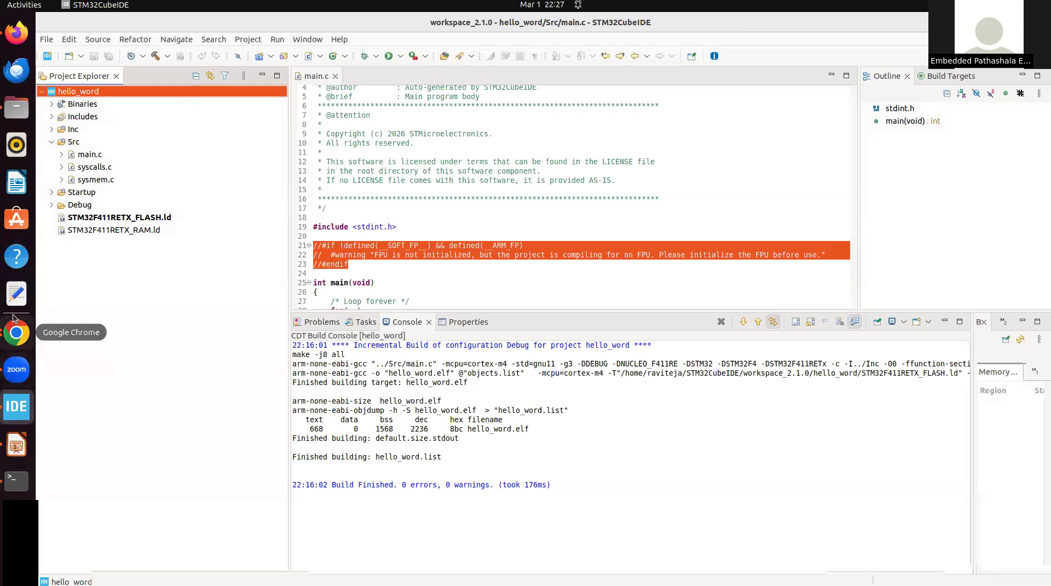
click(11, 452)
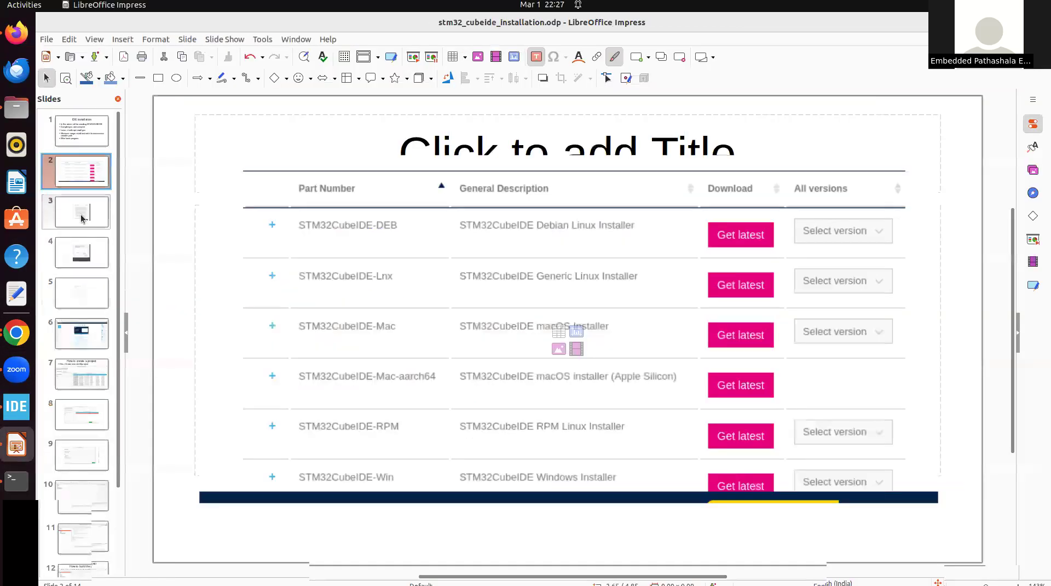
click(83, 216)
click(70, 176)
click(82, 213)
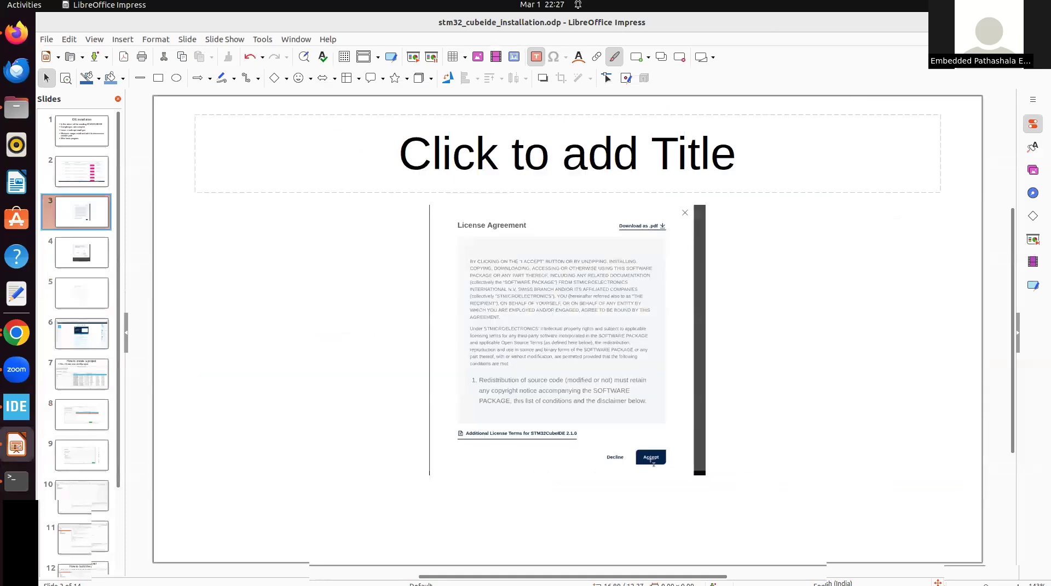
key(Down)
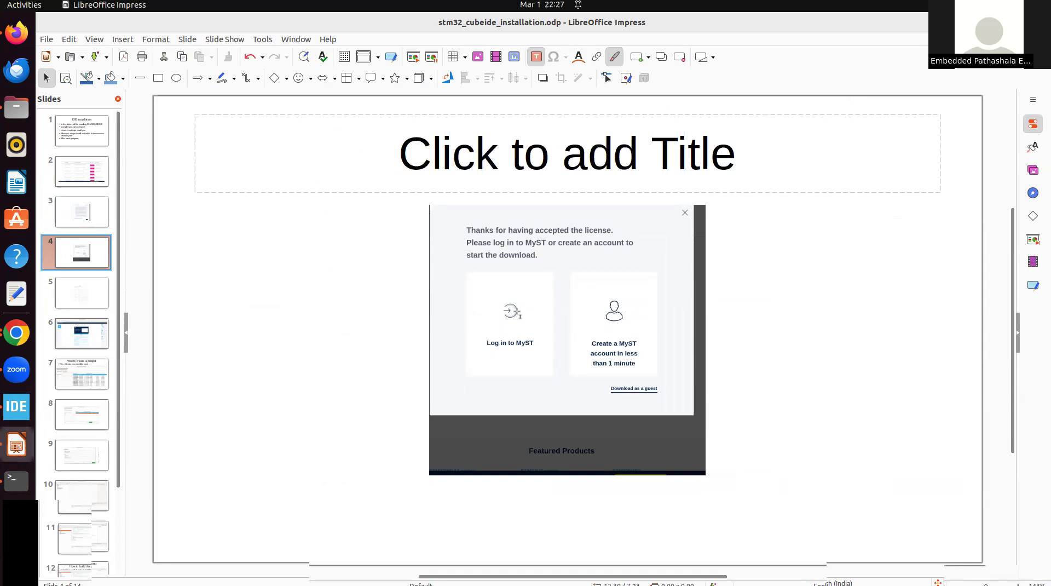
key(Down)
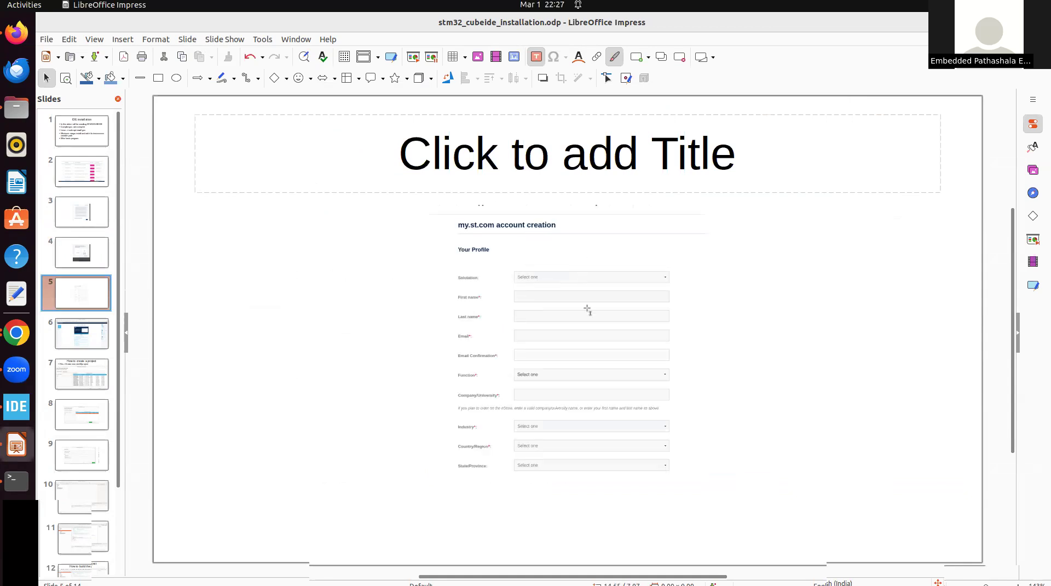
key(Down)
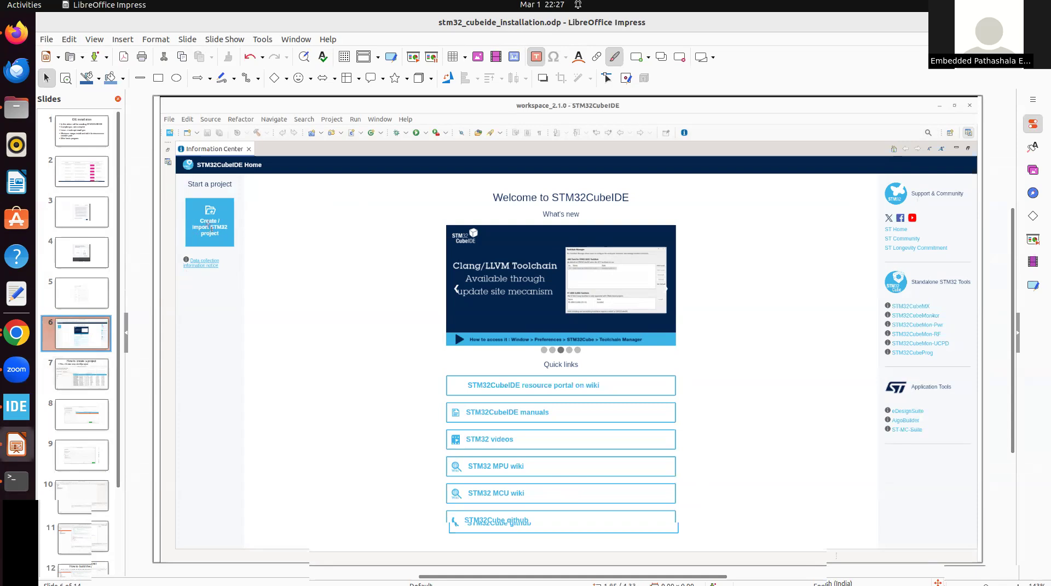
Switch to STM32CubeIDE, collapse the hello_word project and open the Create / Import STM32 Project wizard
click(16, 408)
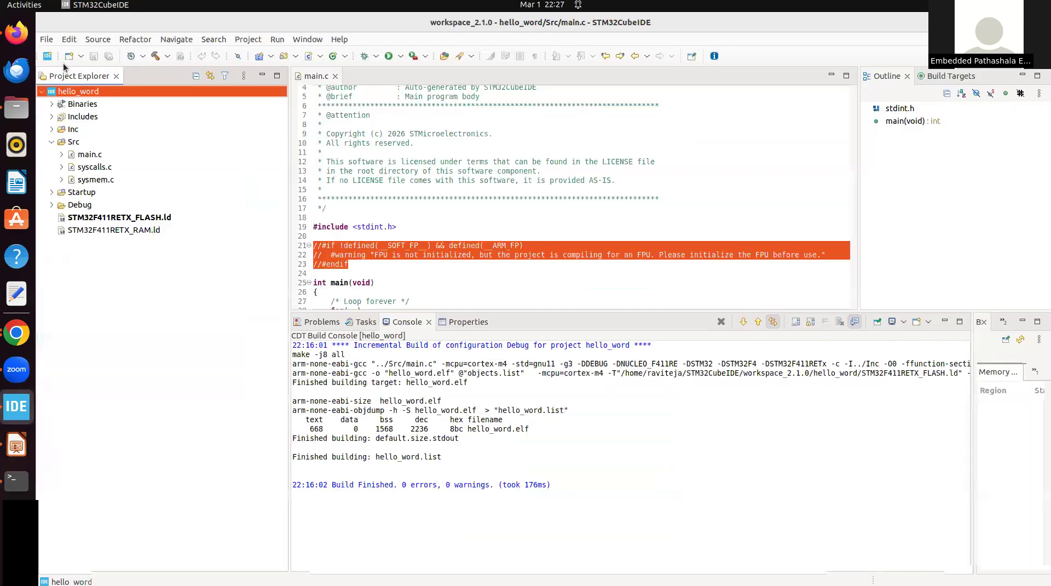
click(42, 93)
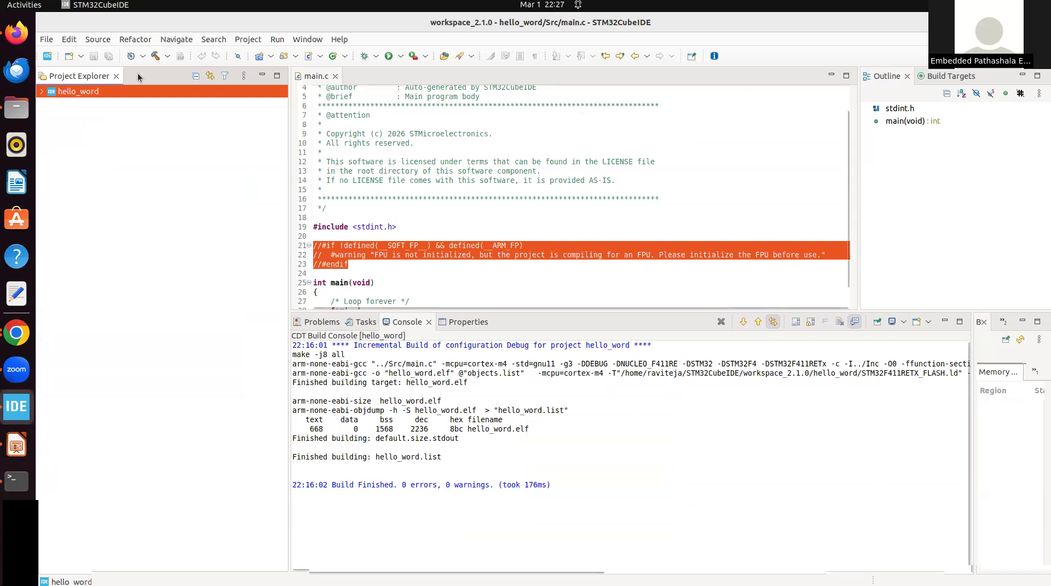
click(46, 40)
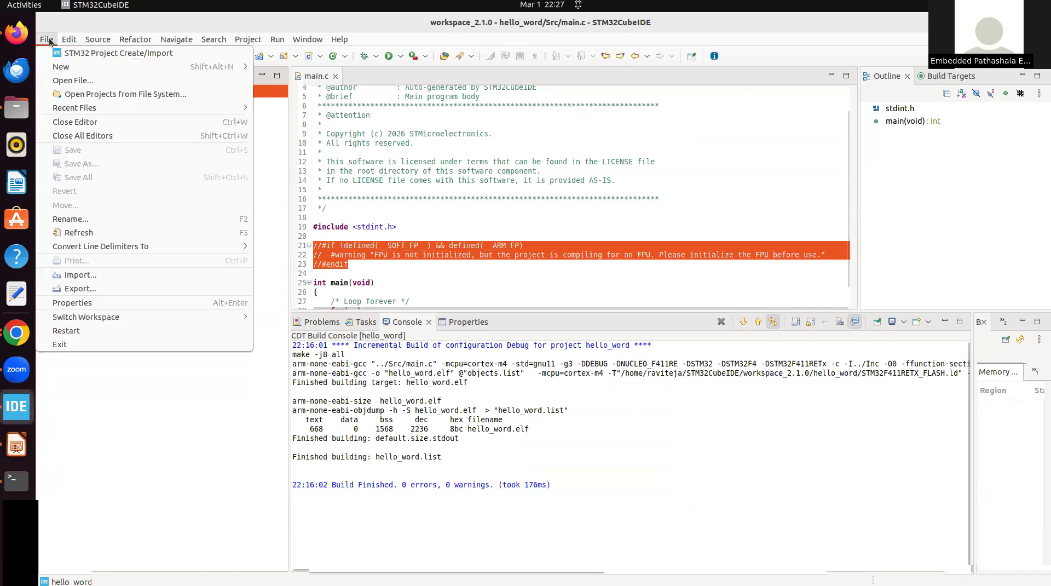
click(101, 54)
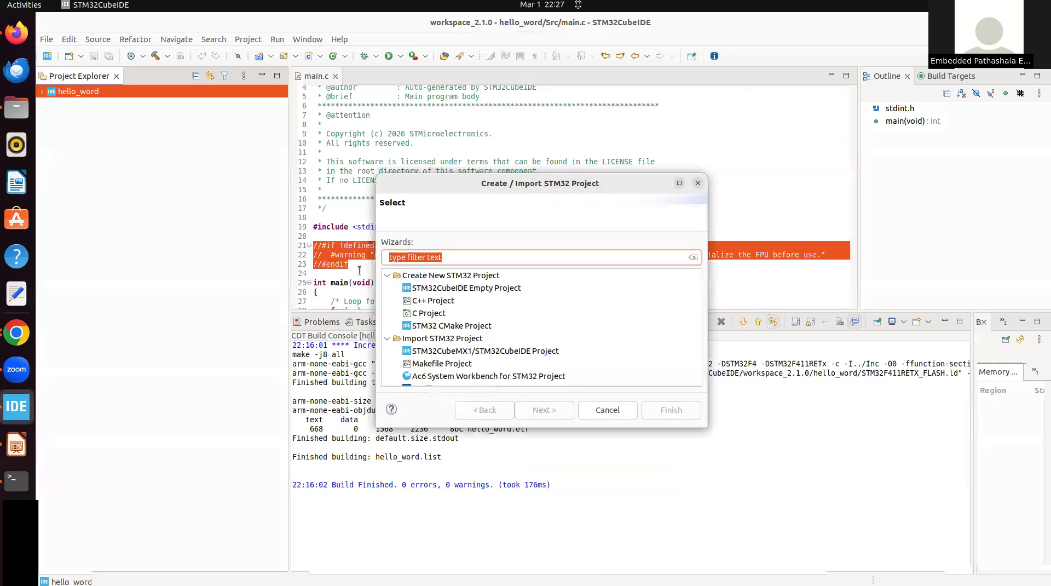
Choose Create New STM32 Project in the wizard and continue to the device selection
click(435, 275)
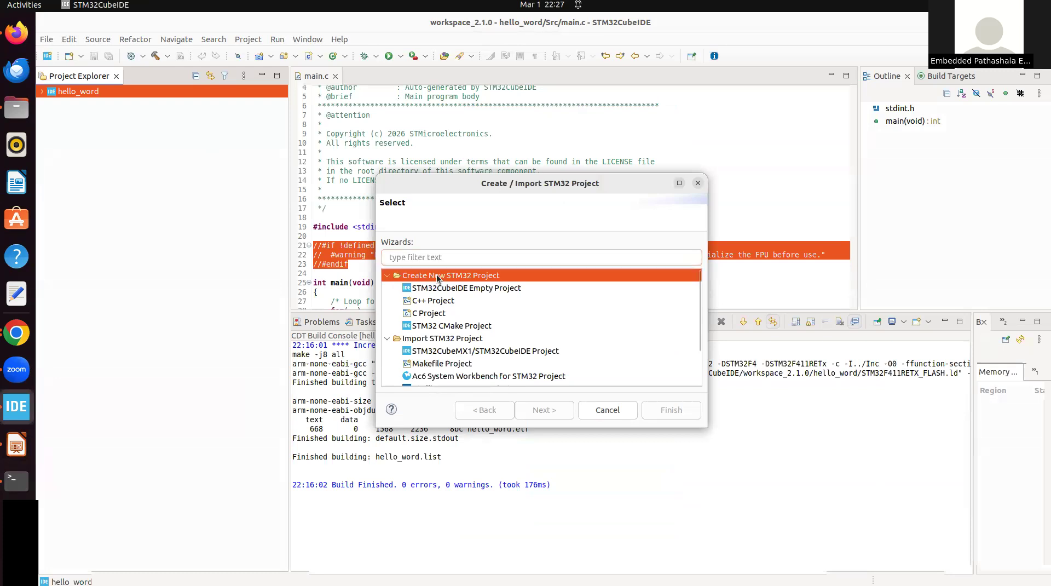
click(491, 286)
click(478, 277)
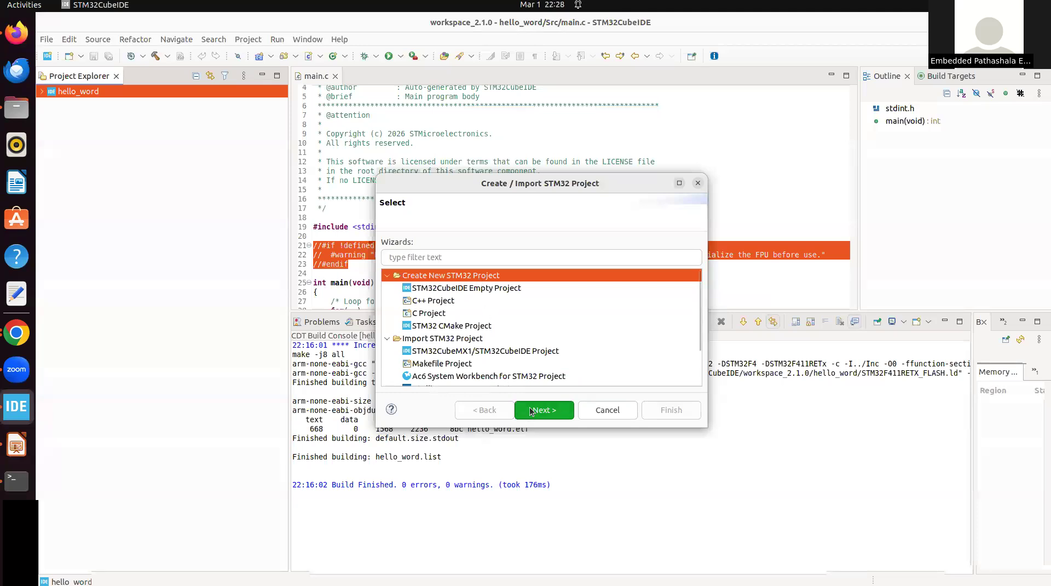
scroll(523, 330, down, 1)
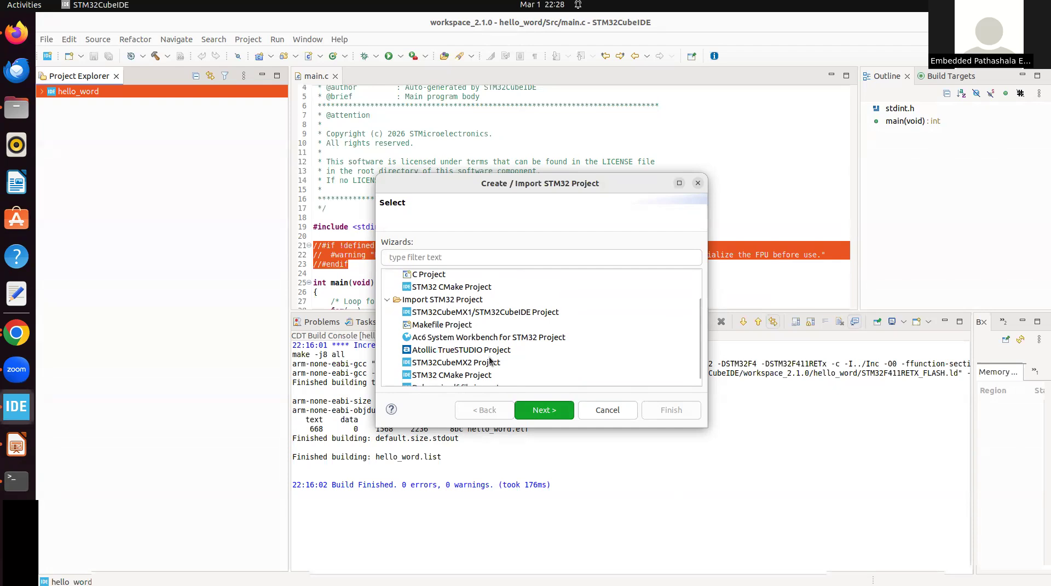
scroll(489, 361, up, 2)
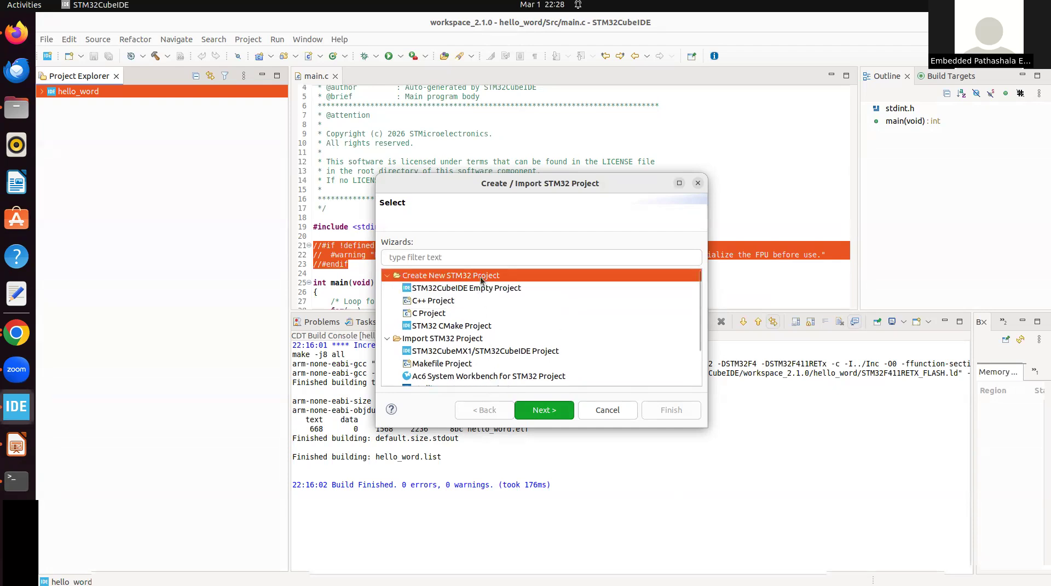
click(541, 412)
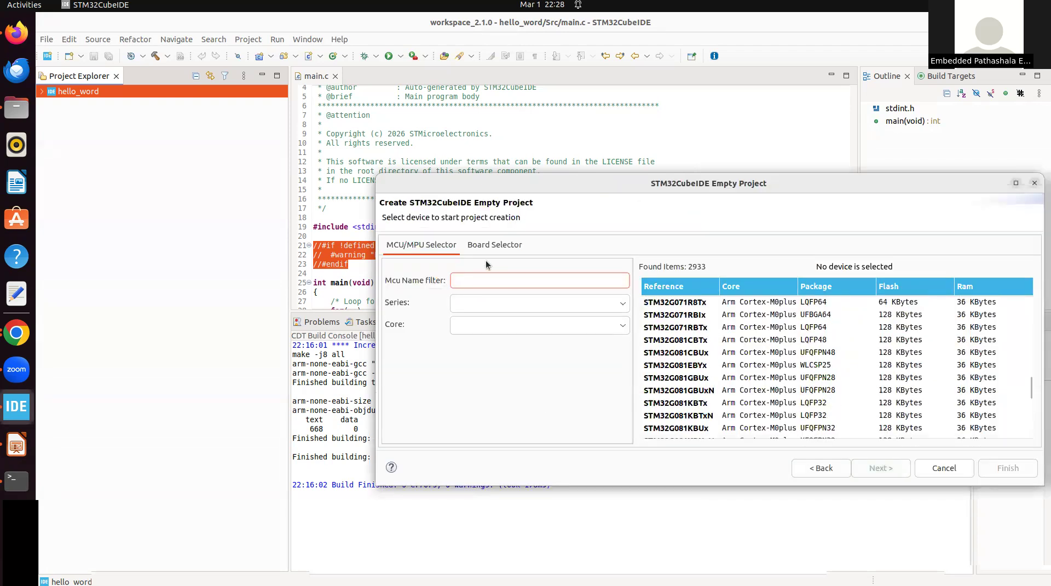
Filter the boards by nucleo-f411, select NUCLEO-F411RE as the target and continue to the project setup
click(480, 244)
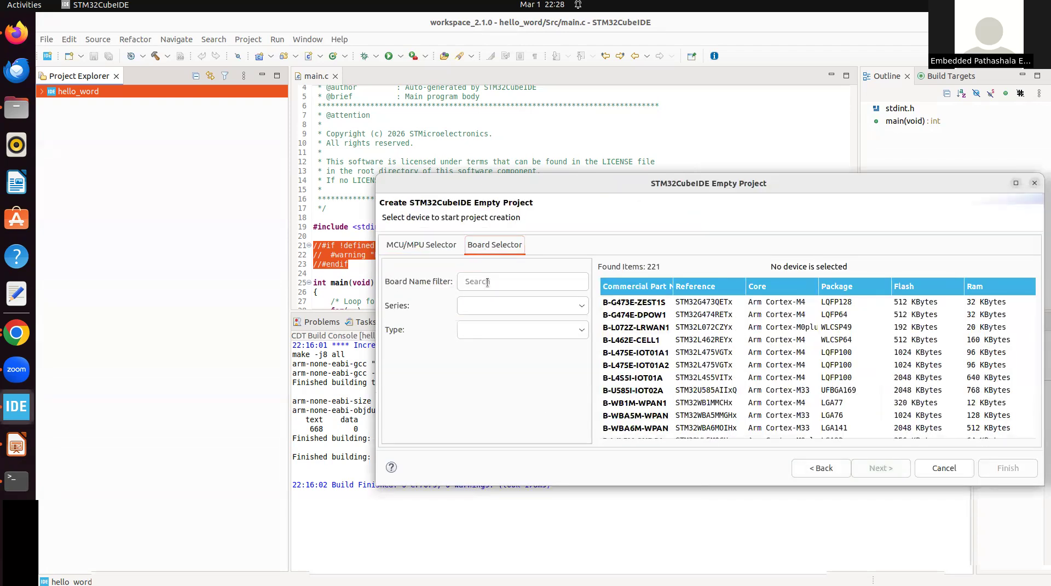
click(409, 245)
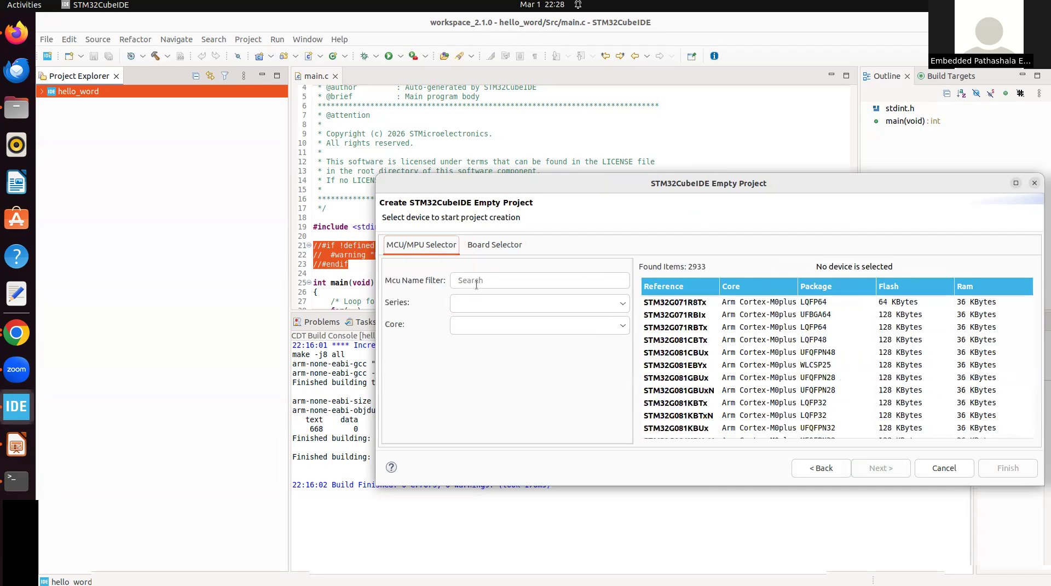
click(488, 244)
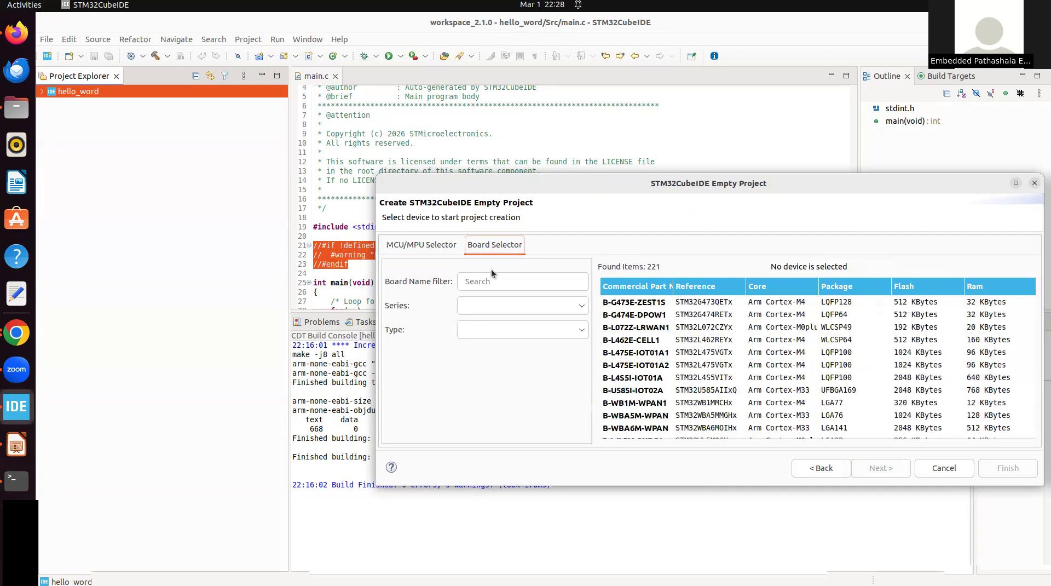
click(491, 280)
text(nucleo-F4)
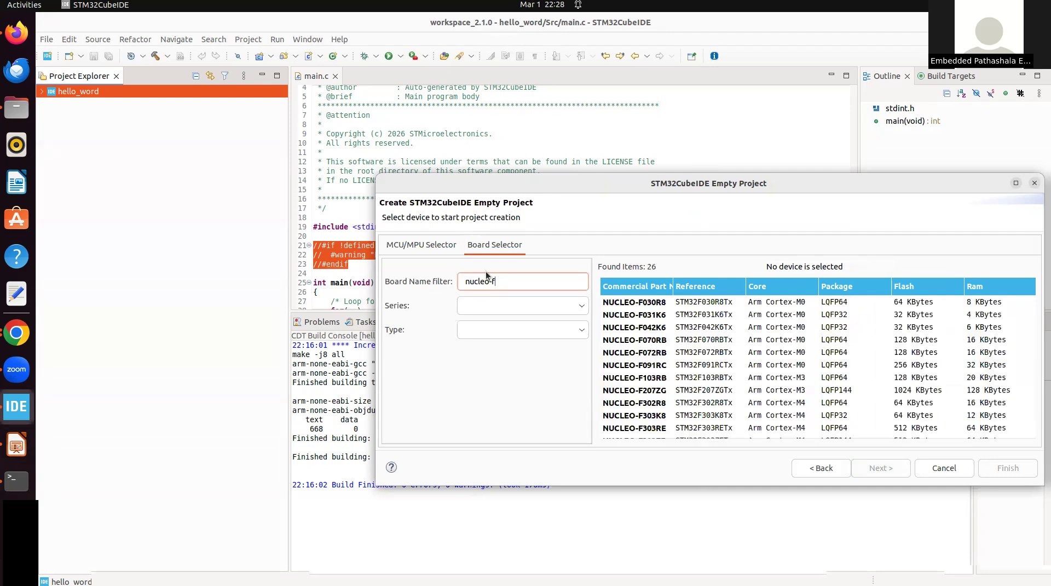
text(11)
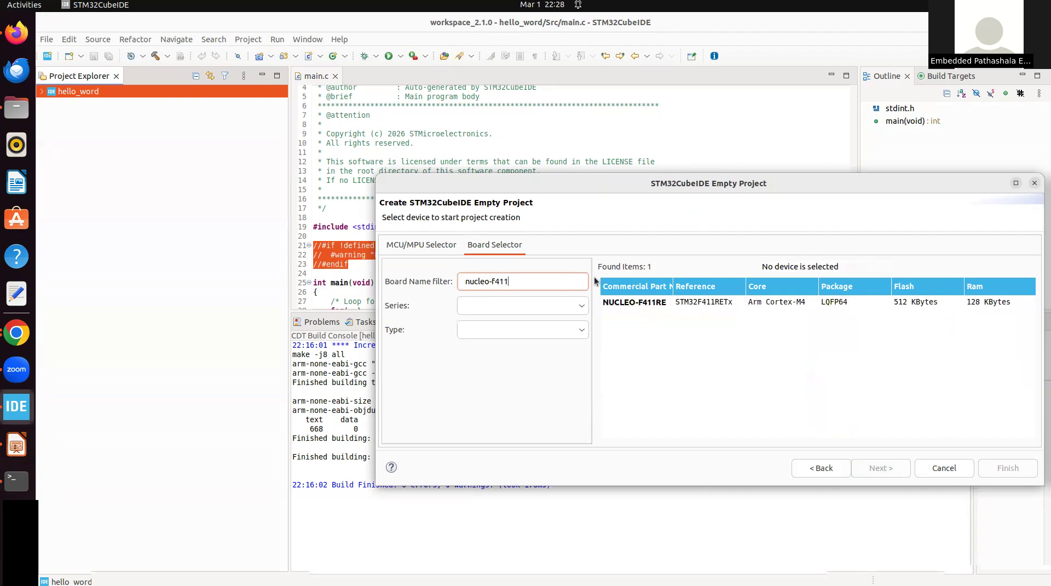
click(621, 304)
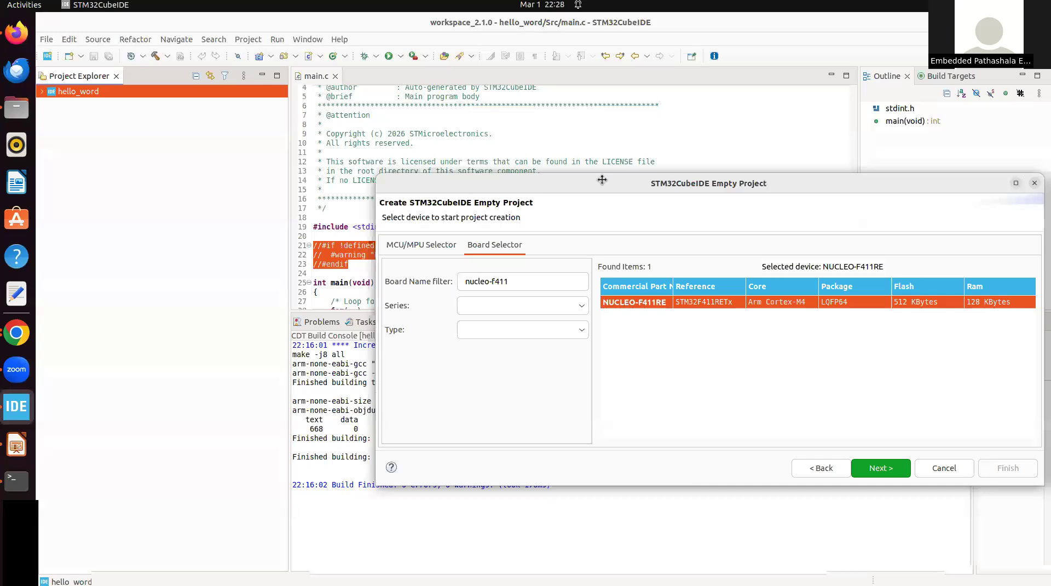
drag(602, 180, 562, 181)
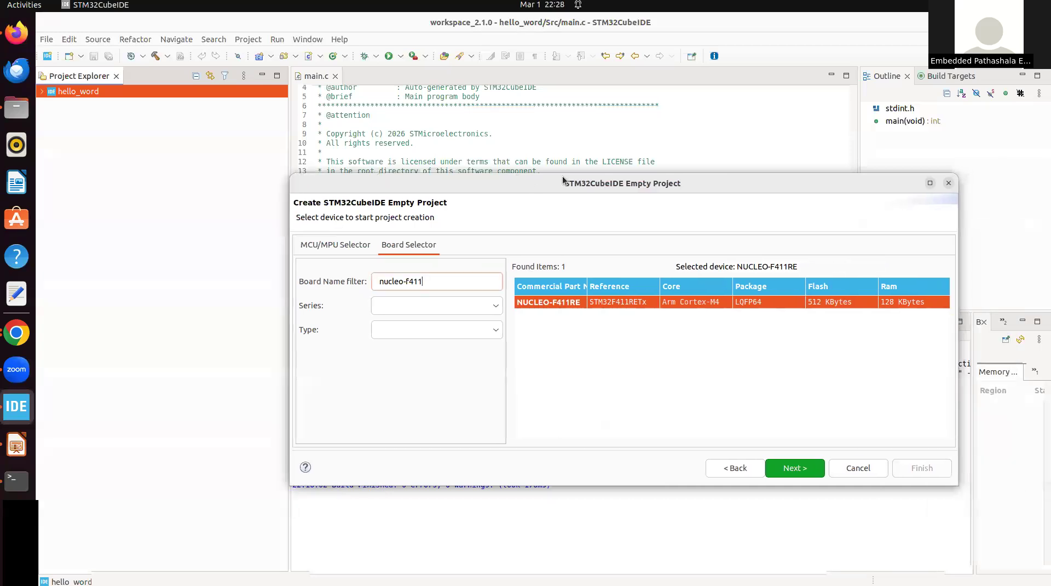
click(929, 184)
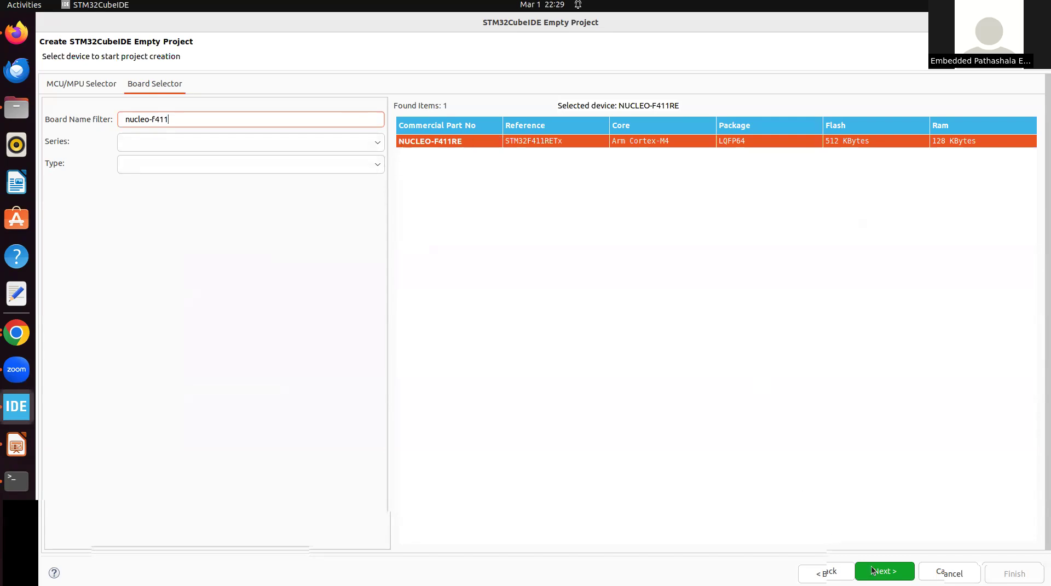
key(Return)
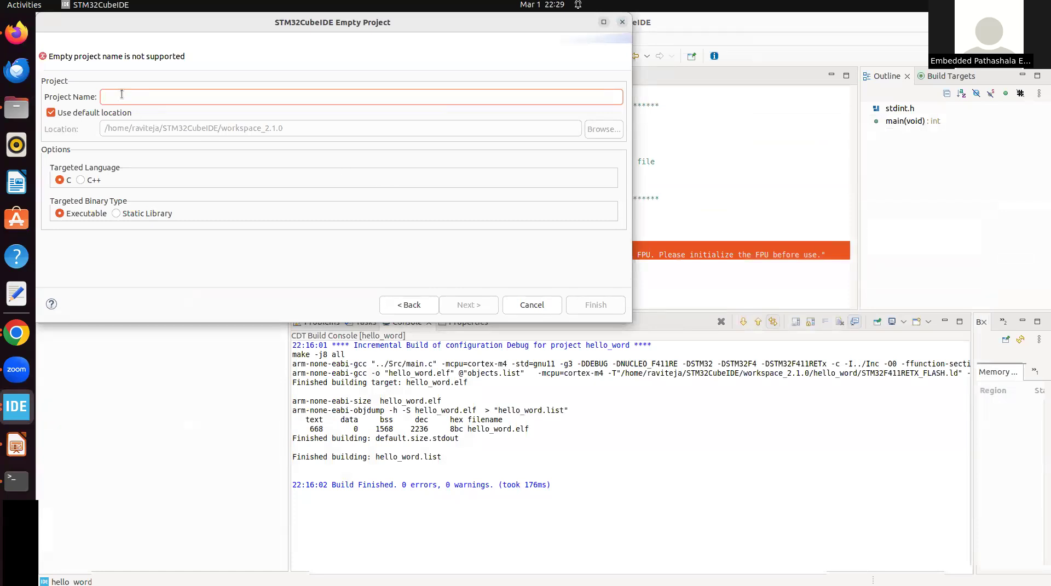
Name the project hello, store it in EMBEDDED SYSTEMS/embedded_c_course/stm32_programming instead of the default location, and finish creating it
text(hello)
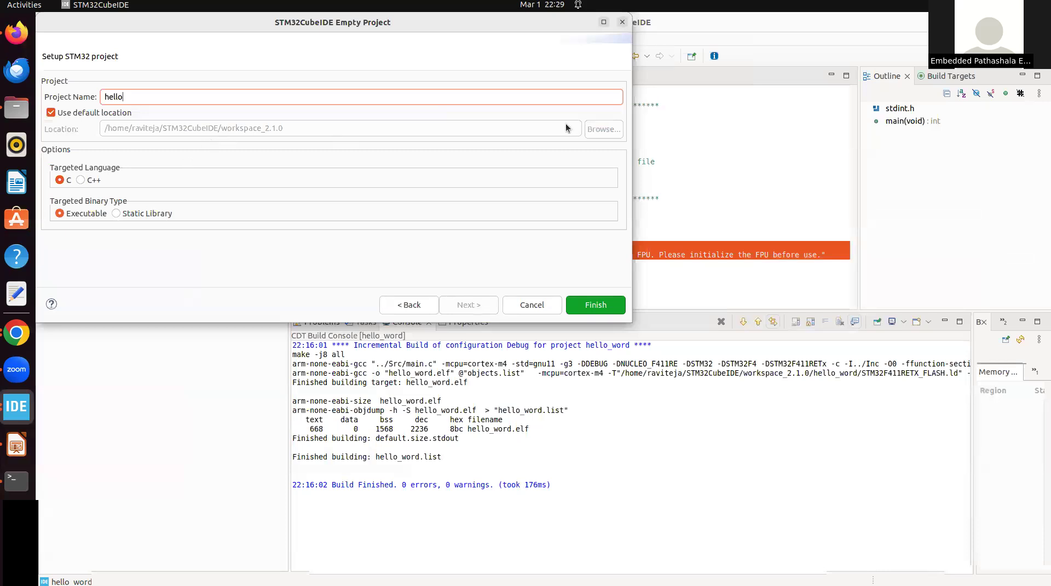
click(50, 113)
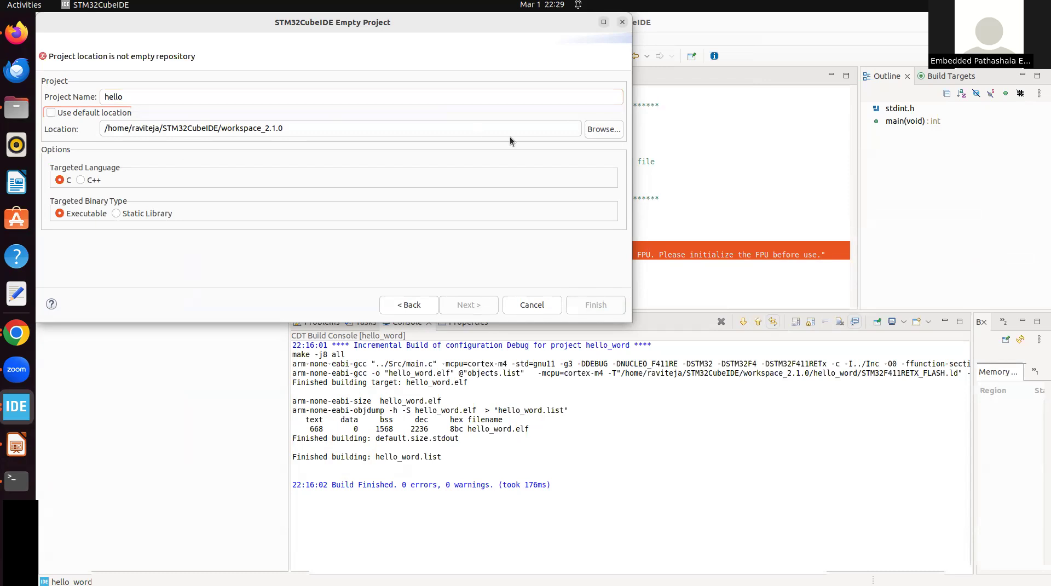
click(608, 130)
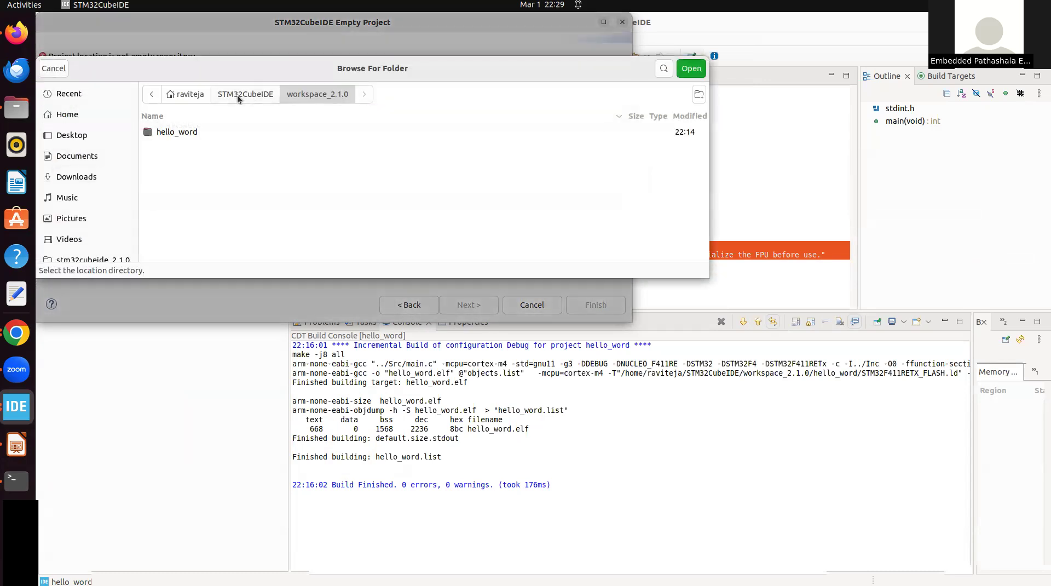
click(70, 115)
double_click(205, 233)
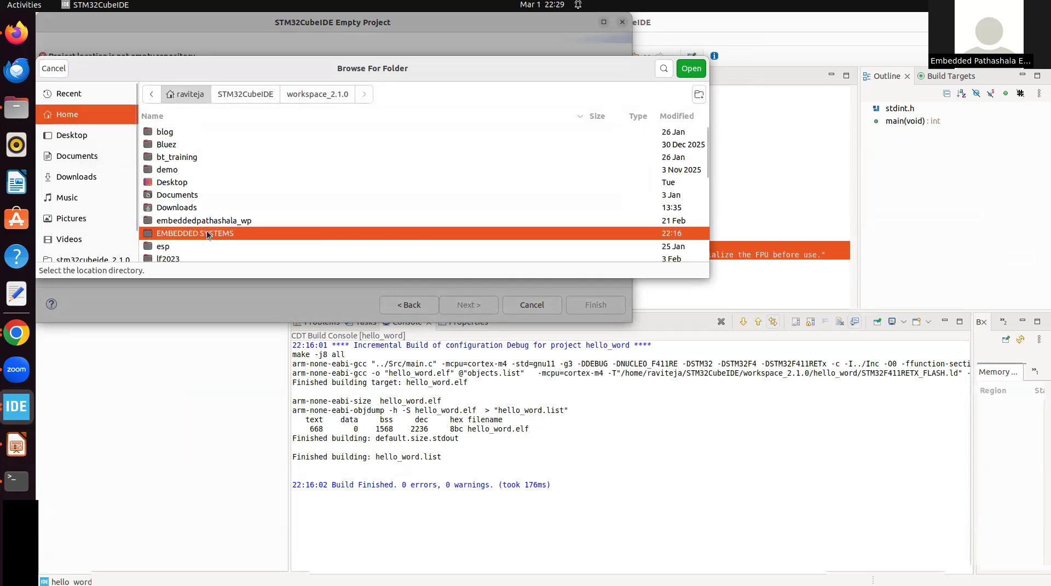
double_click(220, 144)
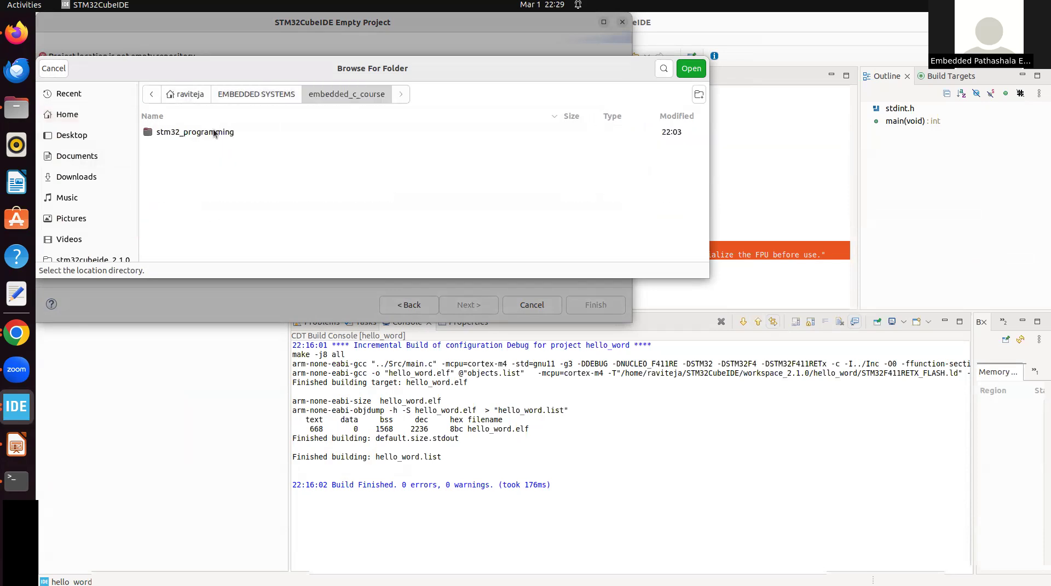
double_click(213, 134)
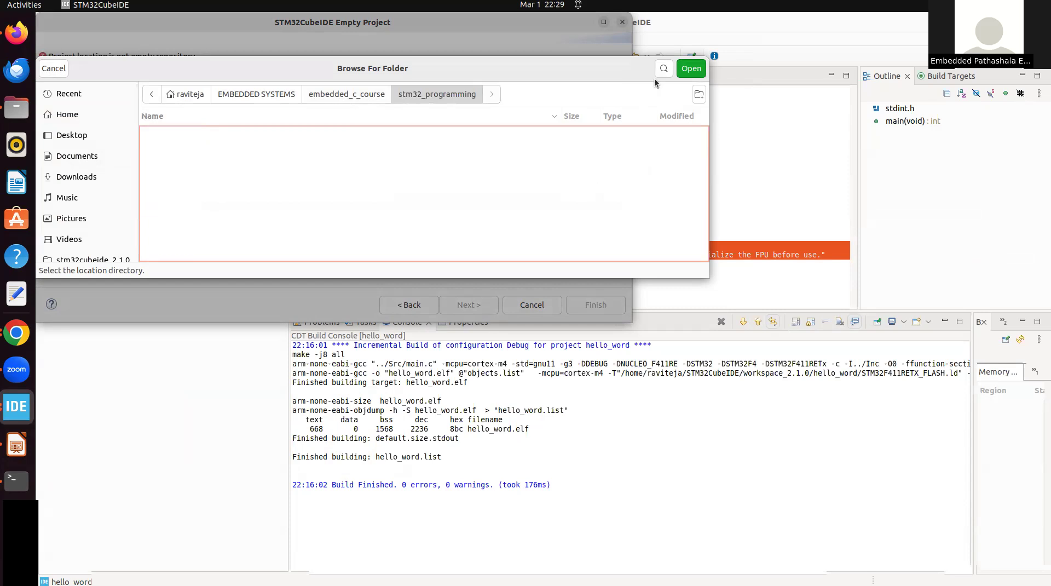
click(695, 68)
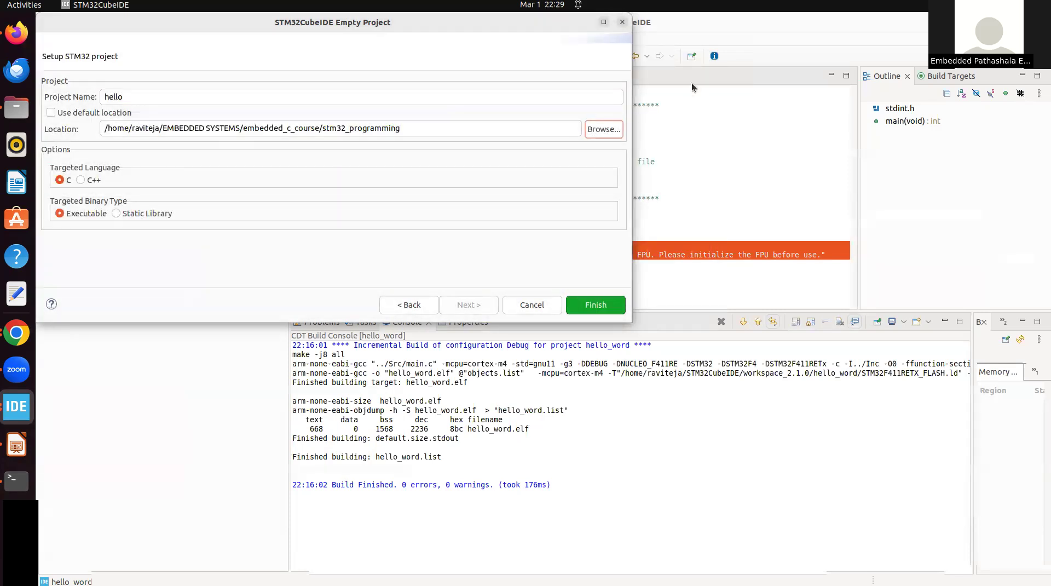
click(589, 307)
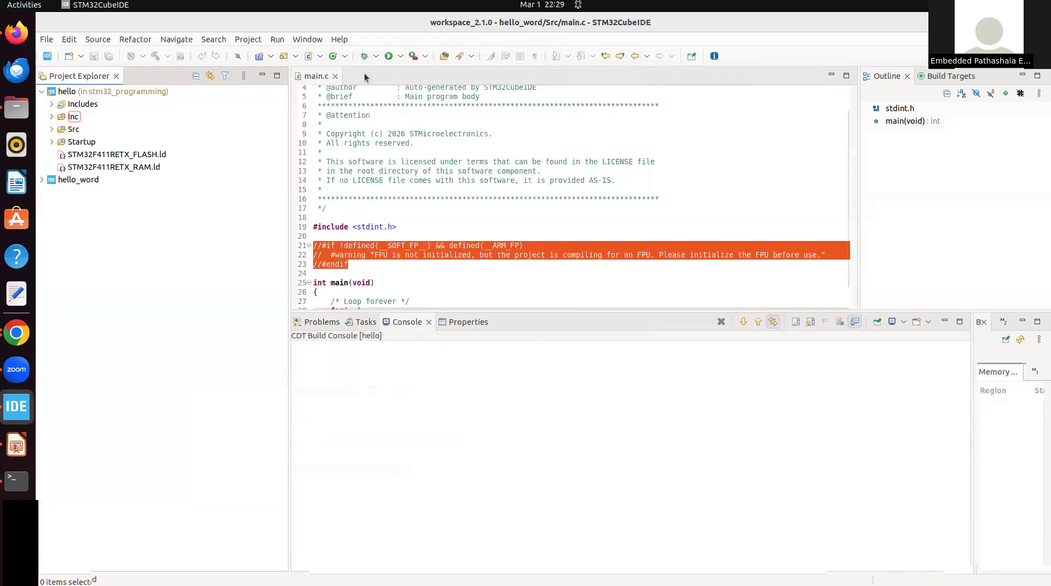
Expand the Src folder of the hello project and open its main.c file
click(43, 91)
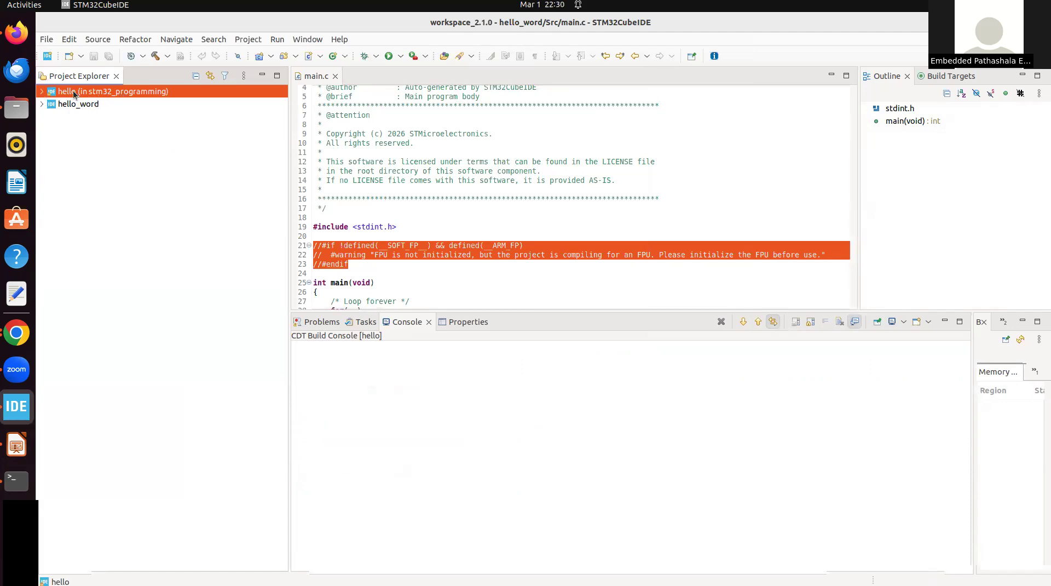
click(42, 92)
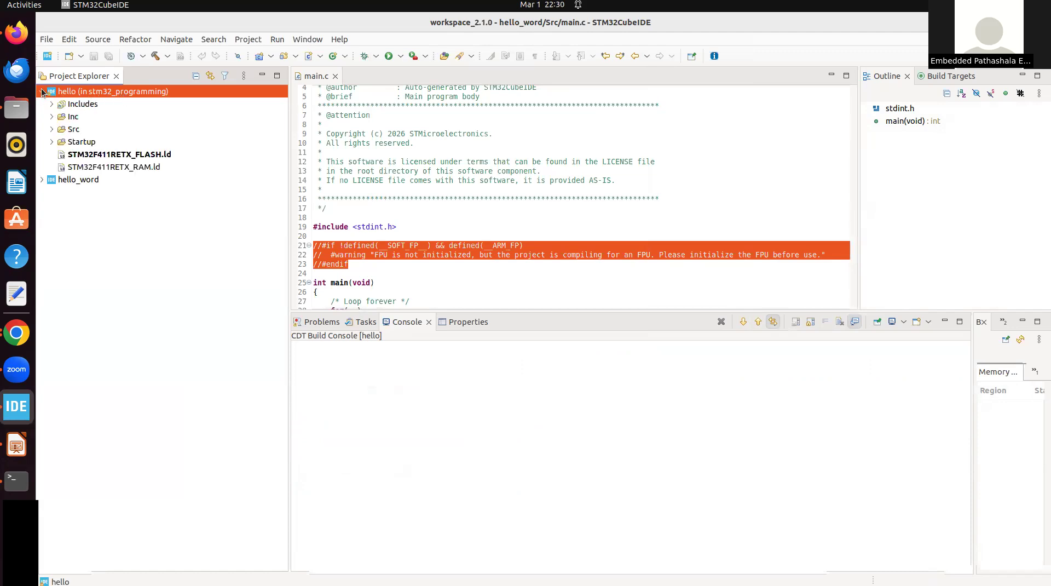
click(52, 129)
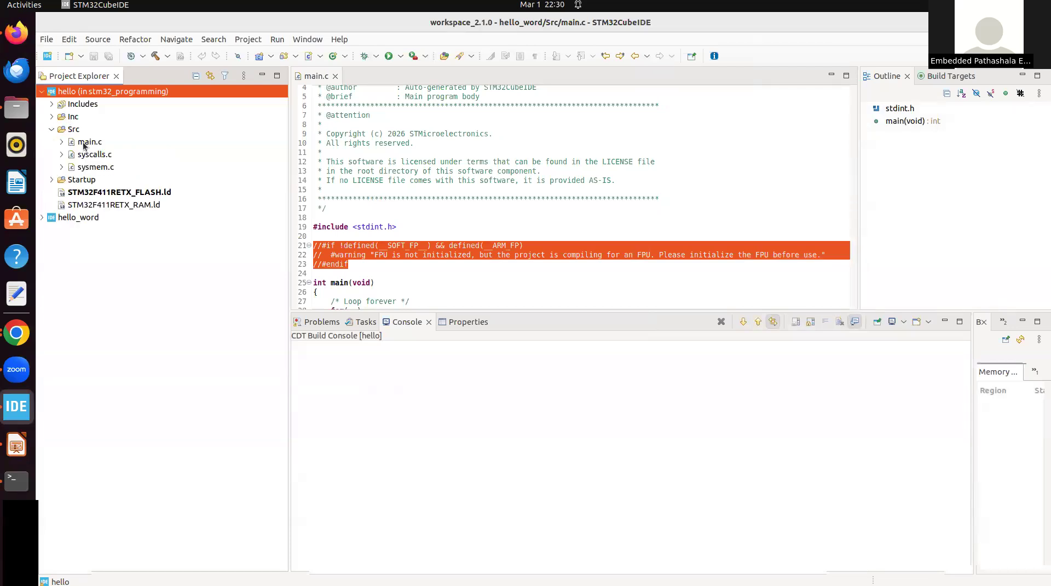
click(84, 142)
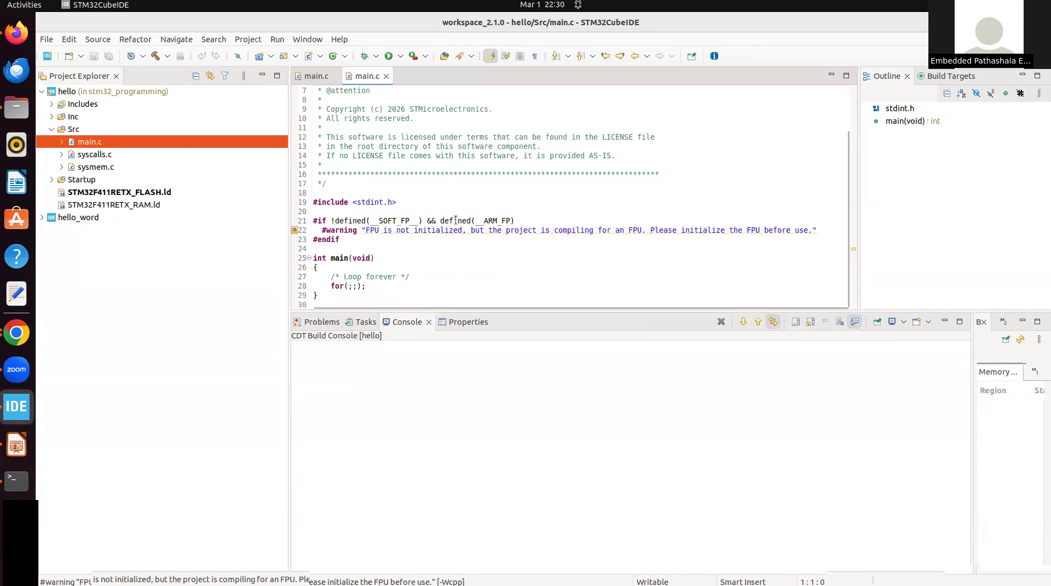
Build the hello project
click(104, 91)
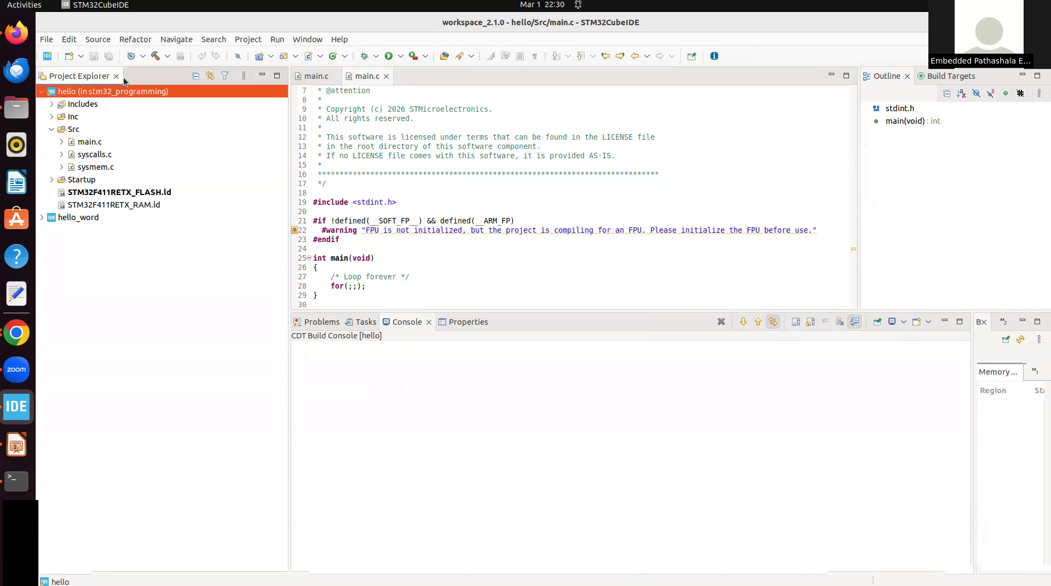
click(155, 56)
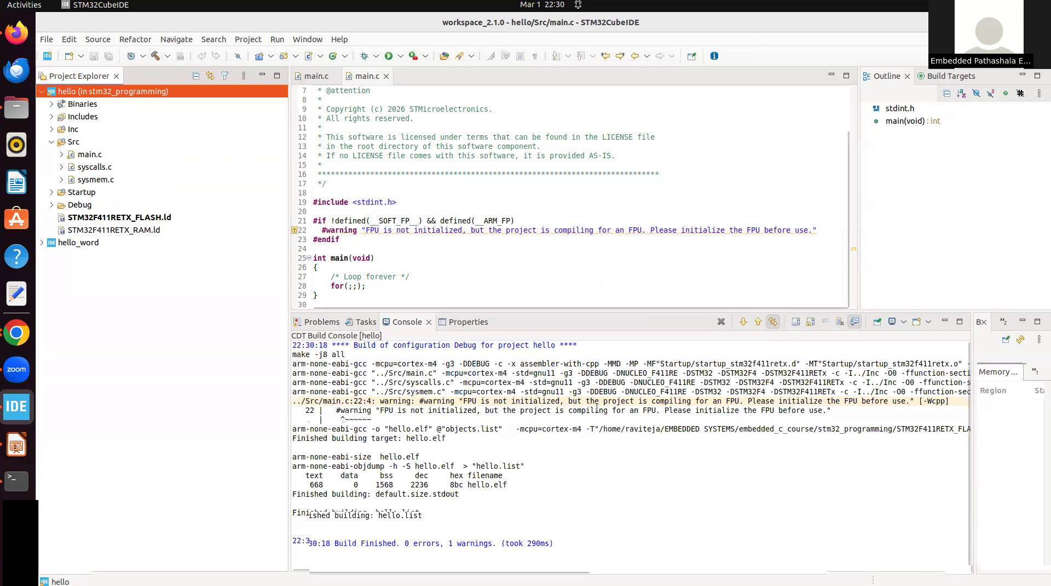
click(696, 555)
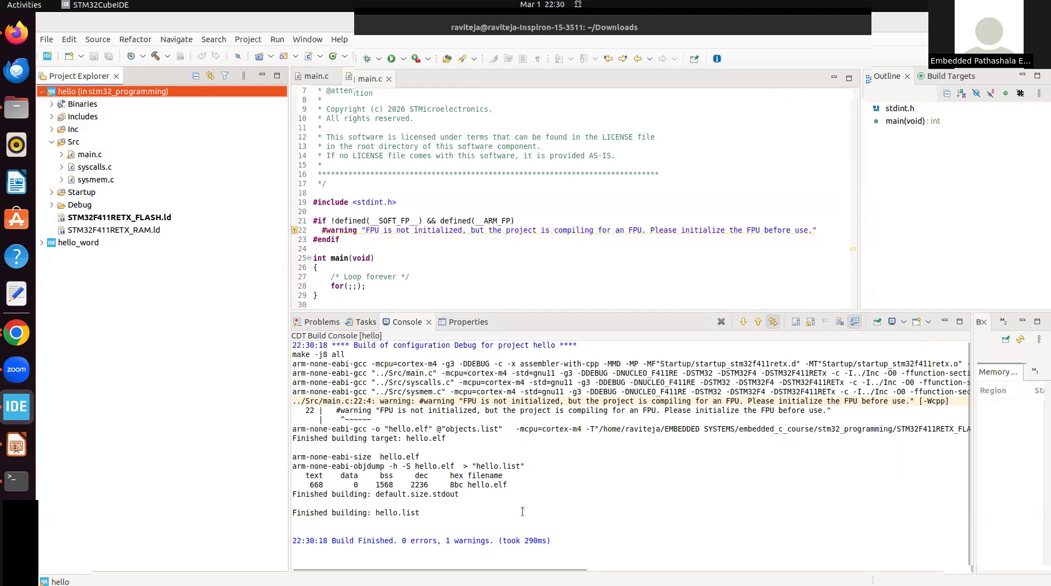
Trace the FPU warning in the build output to its source in main.c and highlight the surrounding #if to #endif block
drag(455, 400, 571, 403)
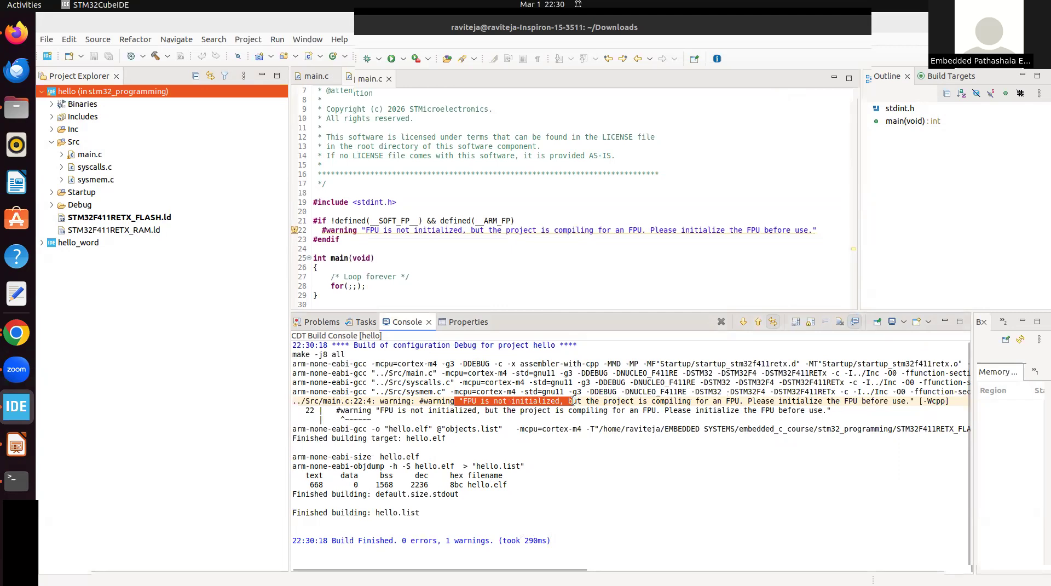
double_click(469, 402)
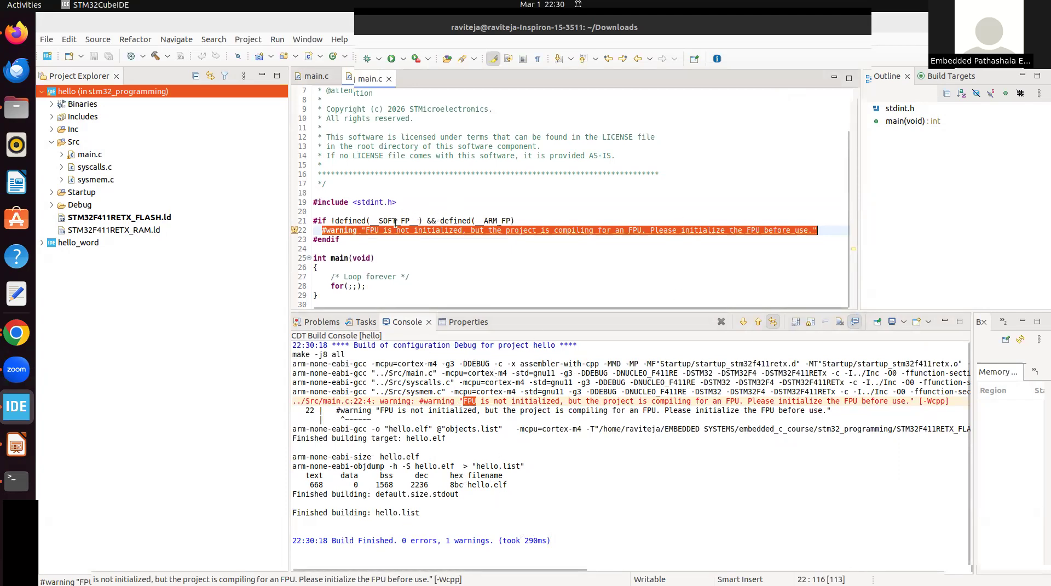
click(347, 240)
shift+click(313, 220)
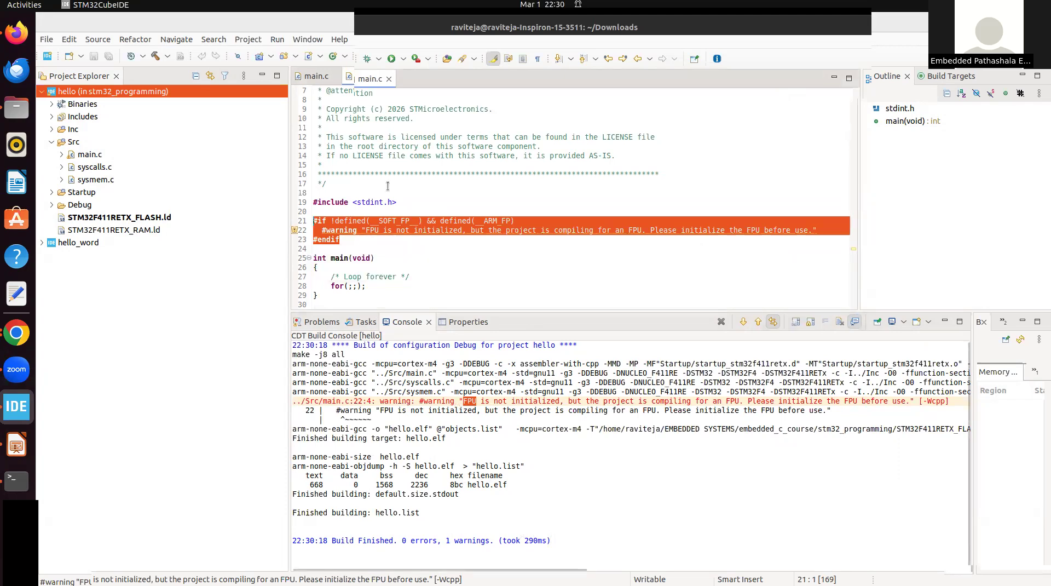
In the hello project's MCU/MPU settings, set the floating-point unit to None and the ABI to software implementation, apply and rebuild the index
right_click(140, 92)
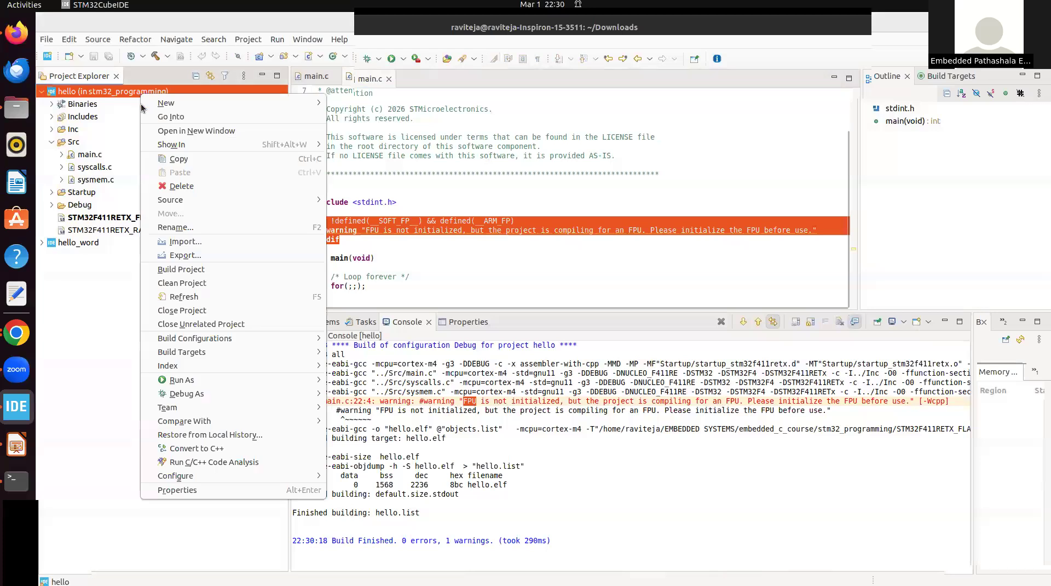
click(186, 488)
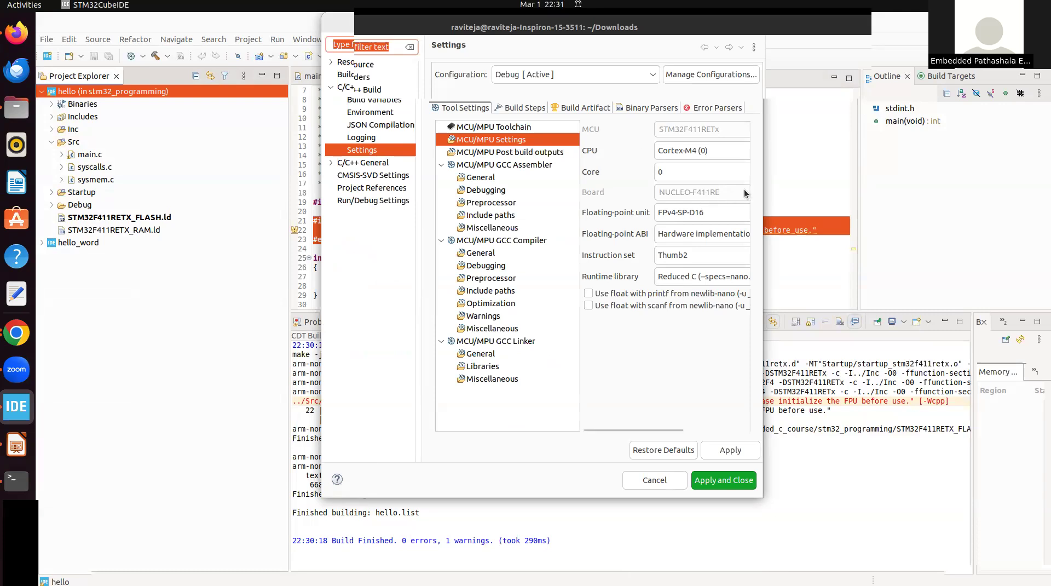
drag(763, 160, 895, 164)
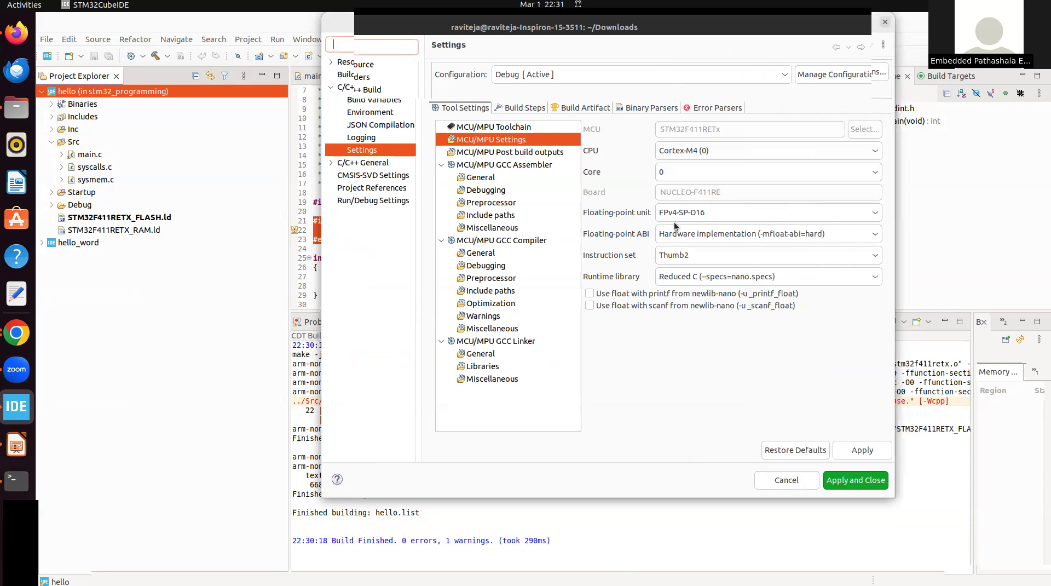
click(684, 214)
click(682, 228)
click(687, 232)
click(688, 248)
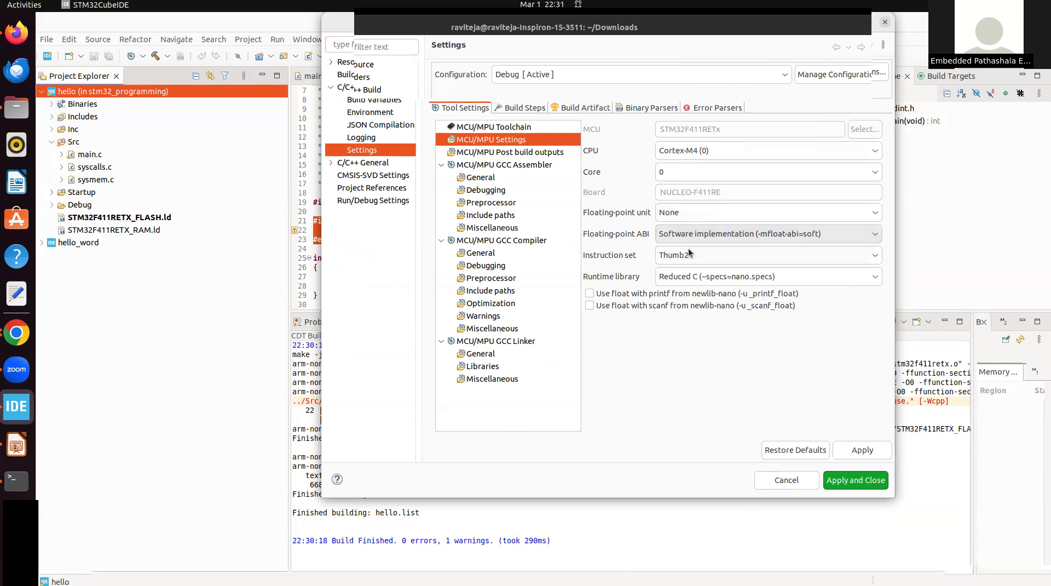
click(858, 451)
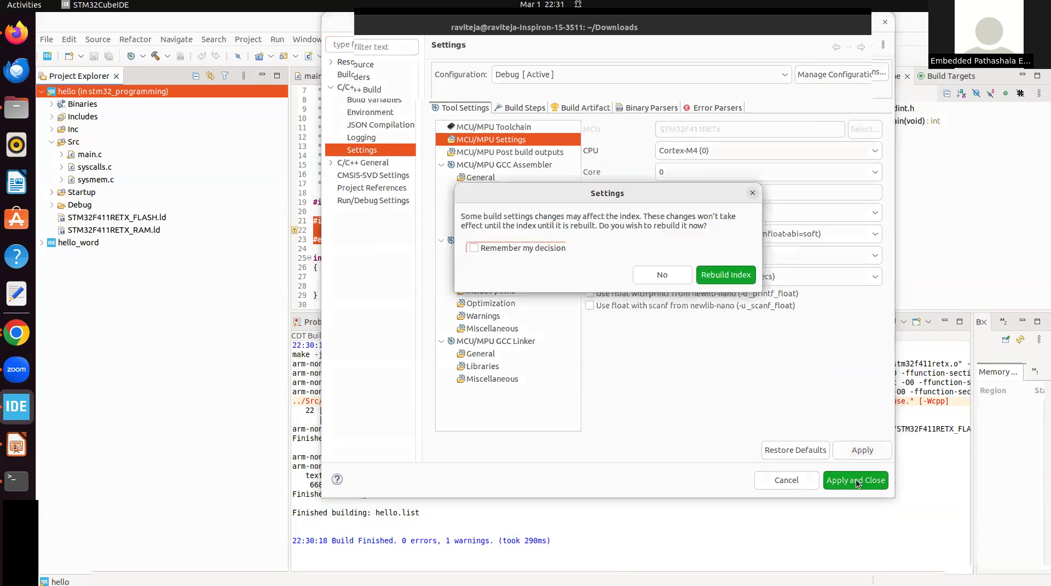
click(739, 278)
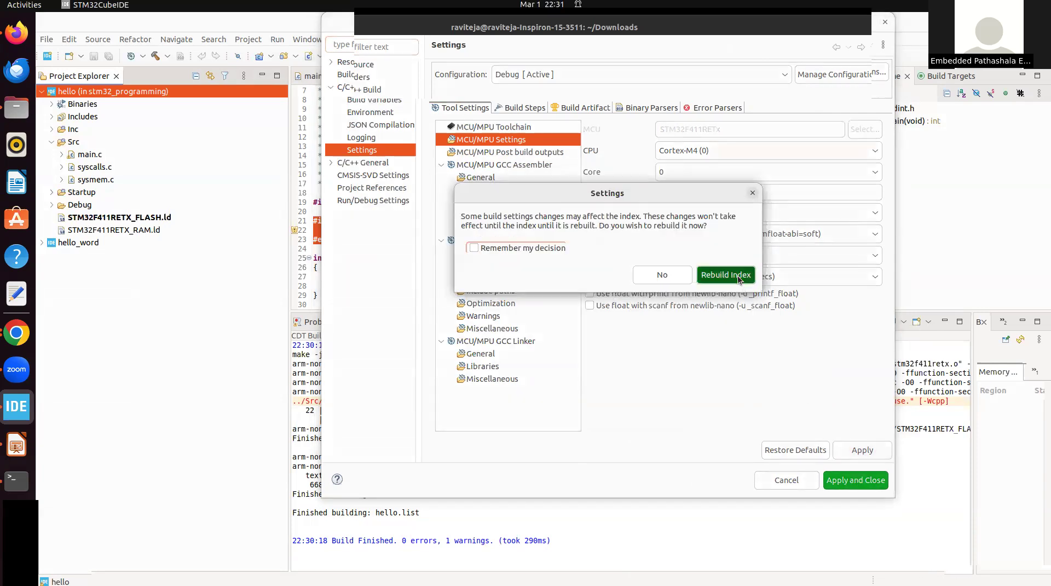
click(855, 480)
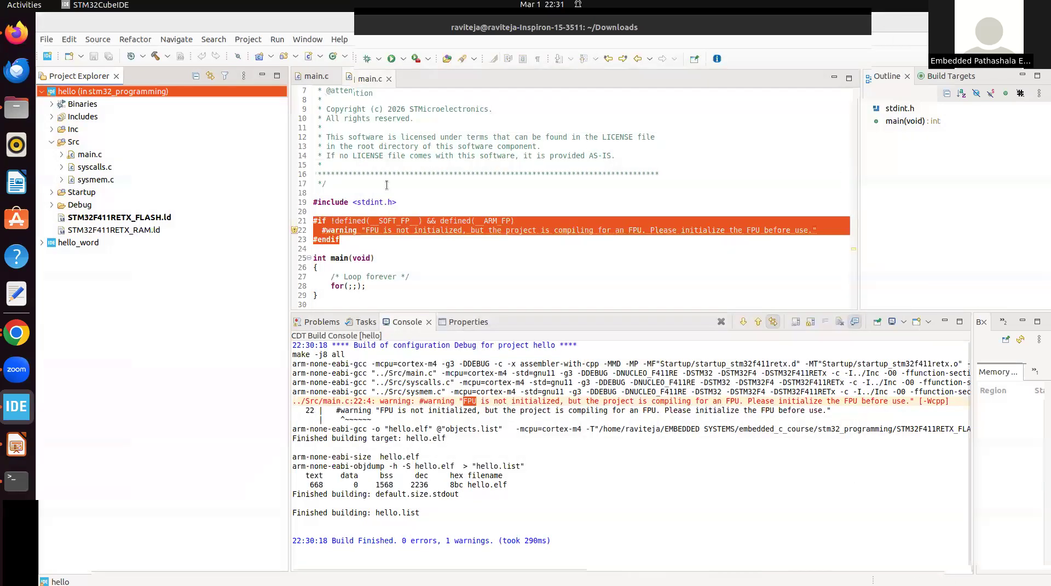
Rebuild the hello project with the changed settings and check the error and warning summary
click(155, 57)
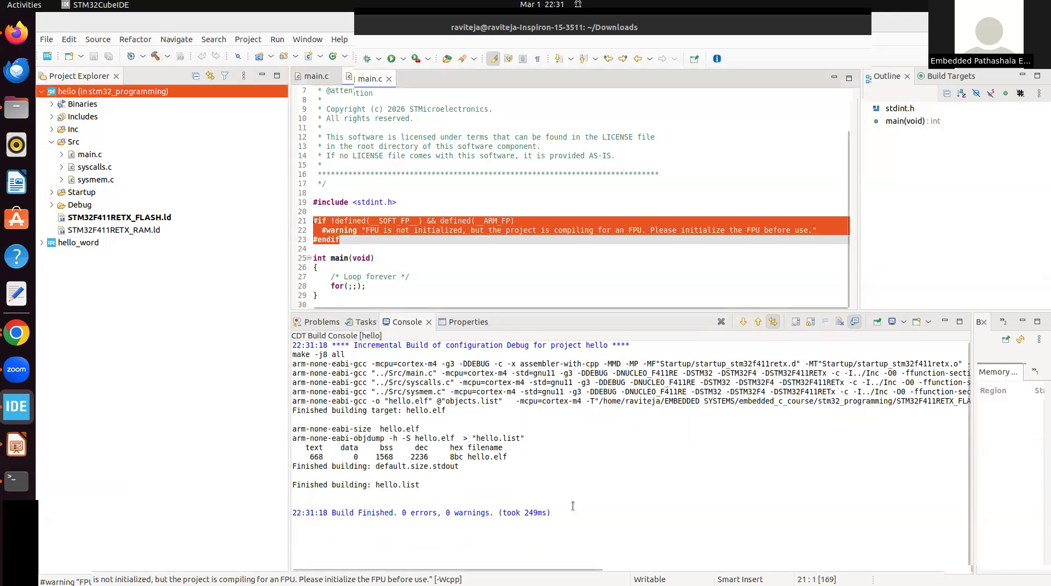
click(417, 504)
click(369, 518)
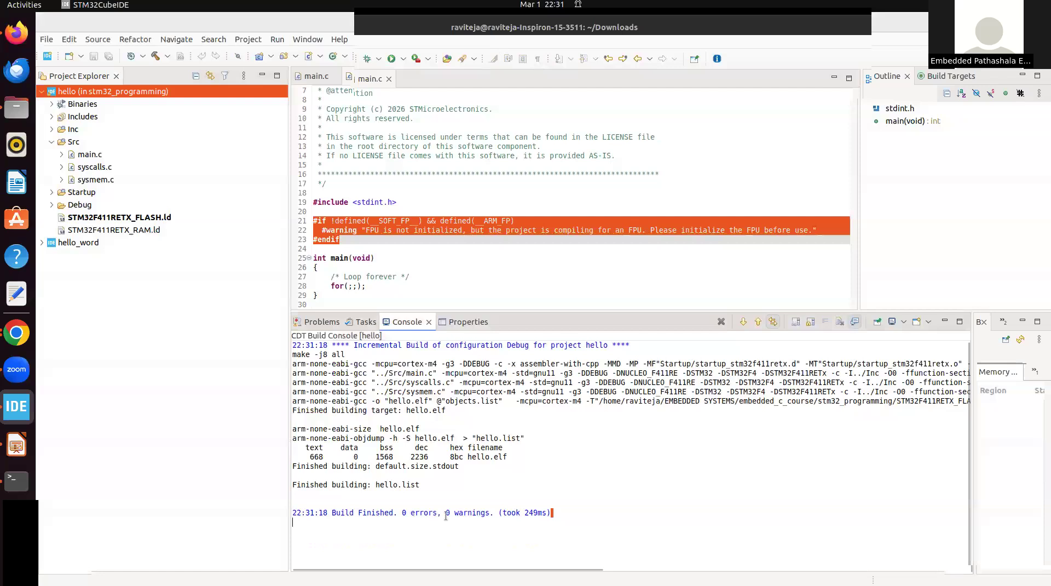
drag(454, 512, 491, 512)
Examine the build output for the arm-none-eabi-gcc cross compiler and the generated hello.elf file
drag(371, 363, 291, 359)
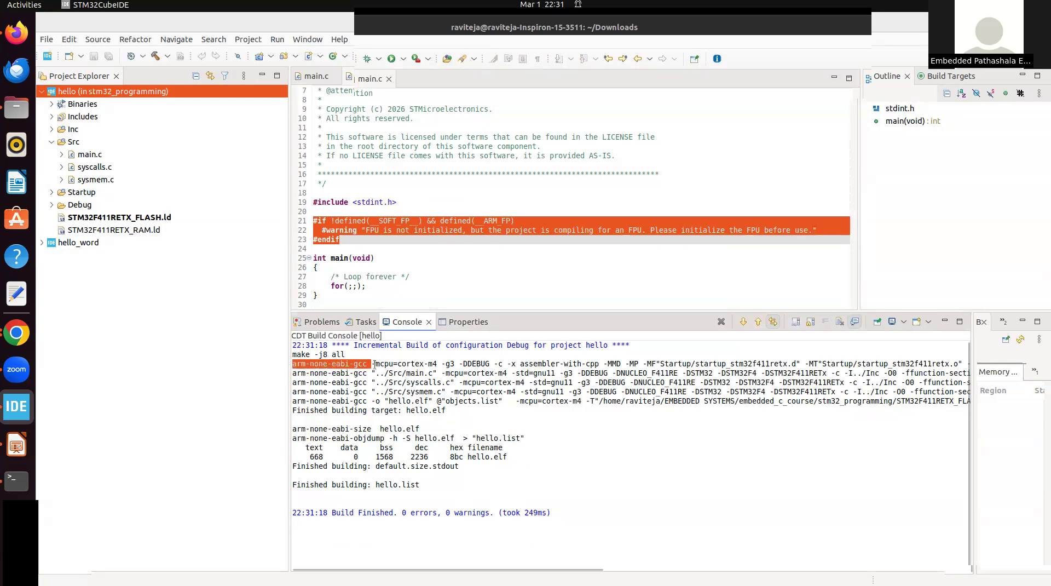
double_click(360, 363)
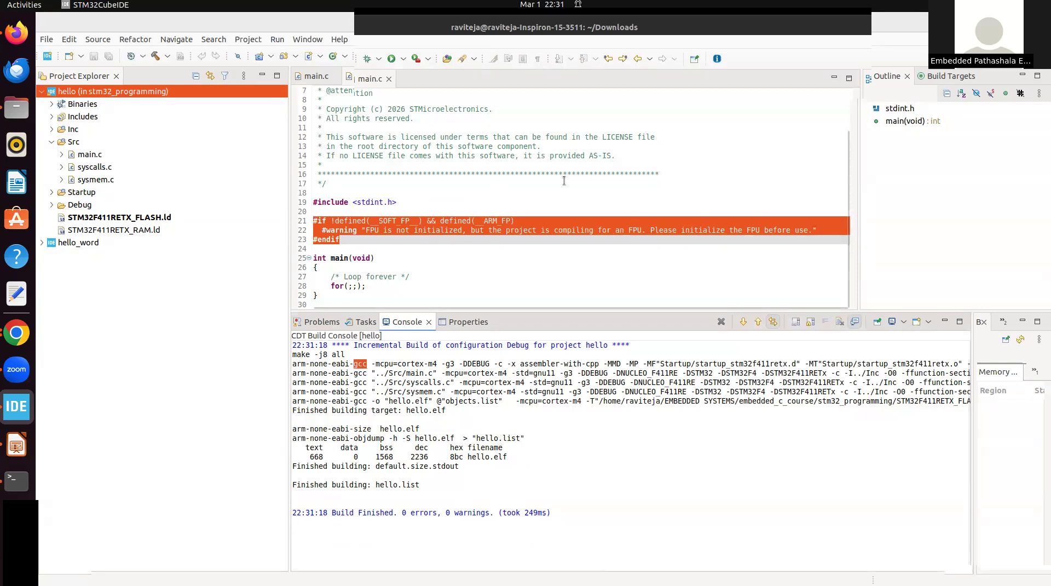
double_click(325, 363)
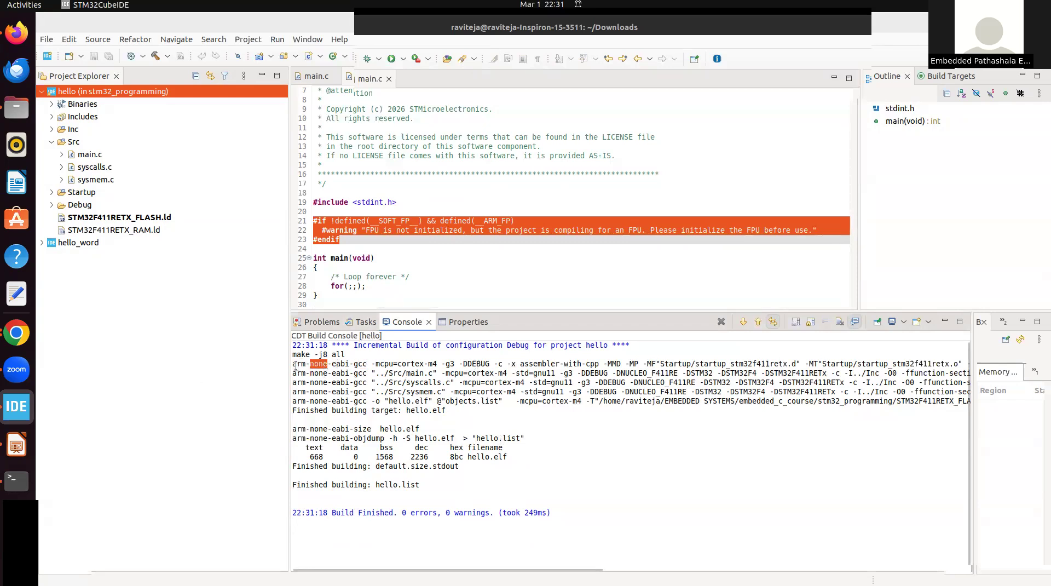
drag(296, 363, 359, 363)
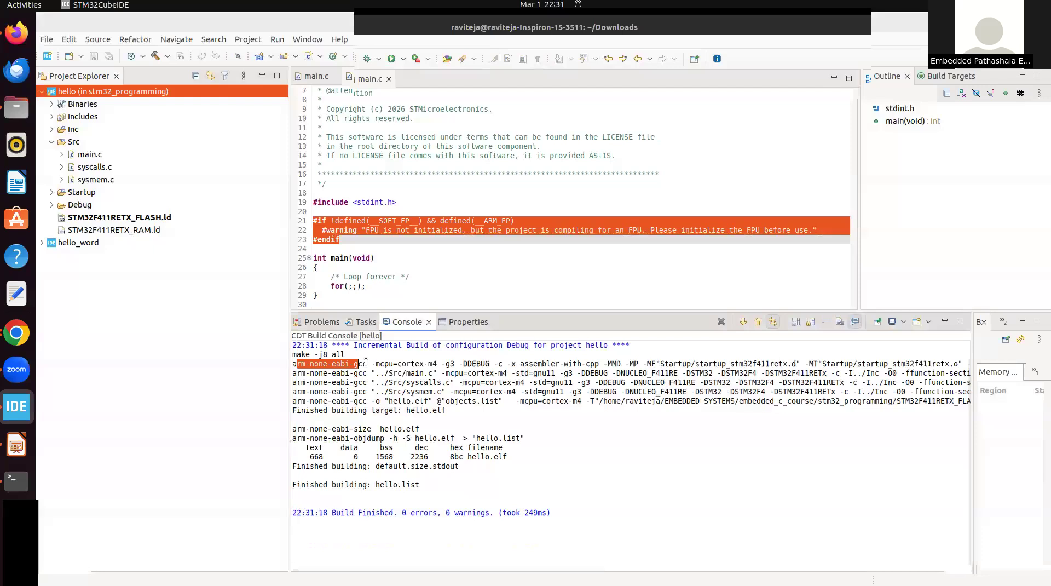
drag(366, 363, 286, 361)
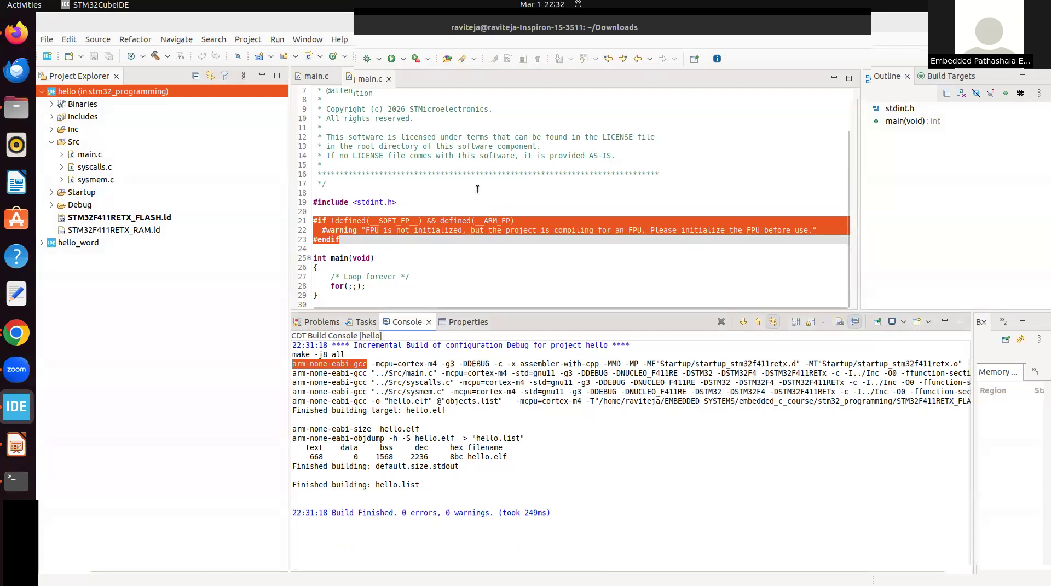
double_click(359, 364)
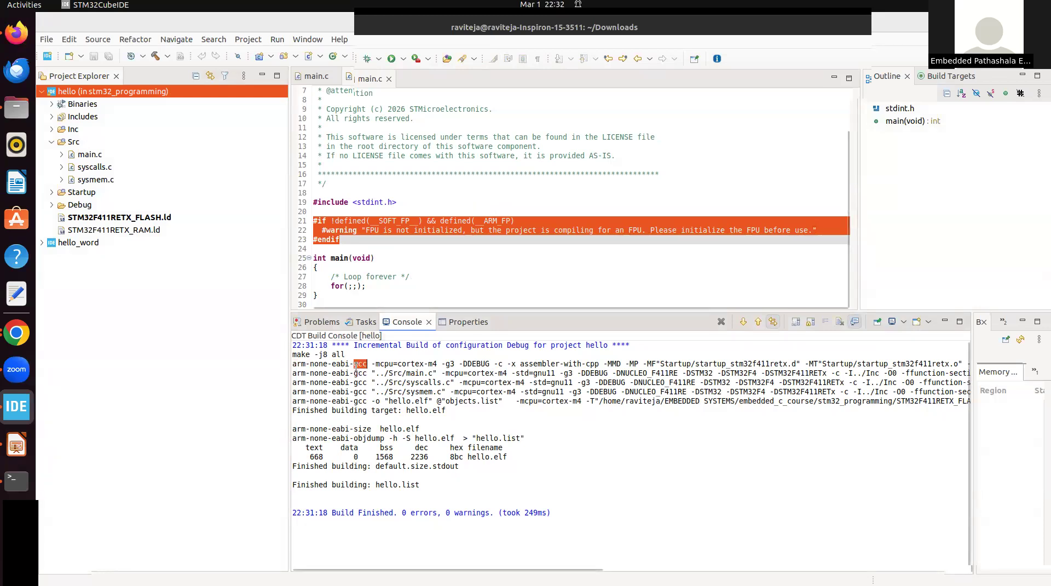
drag(509, 456, 460, 452)
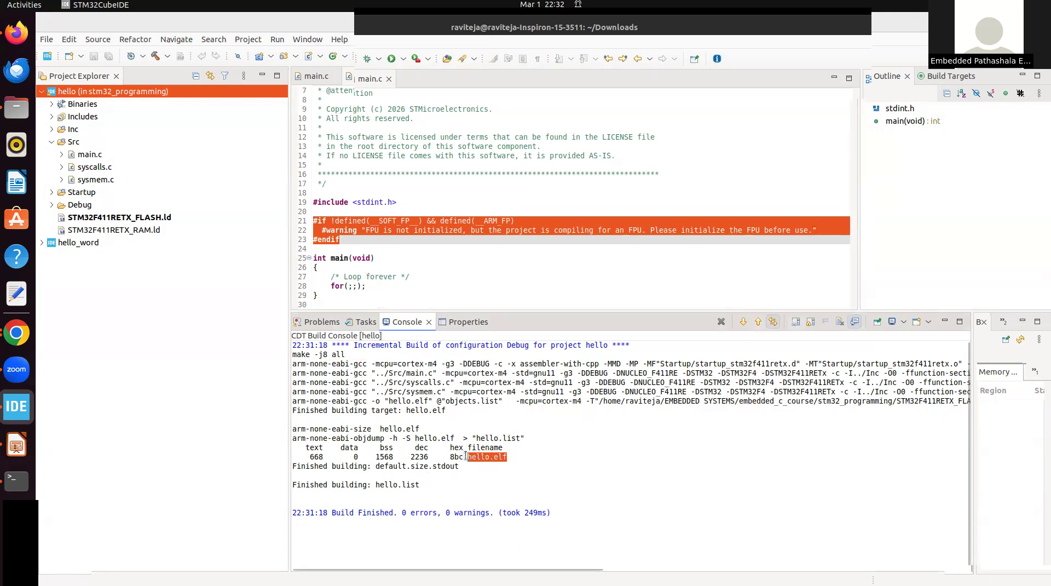
double_click(501, 457)
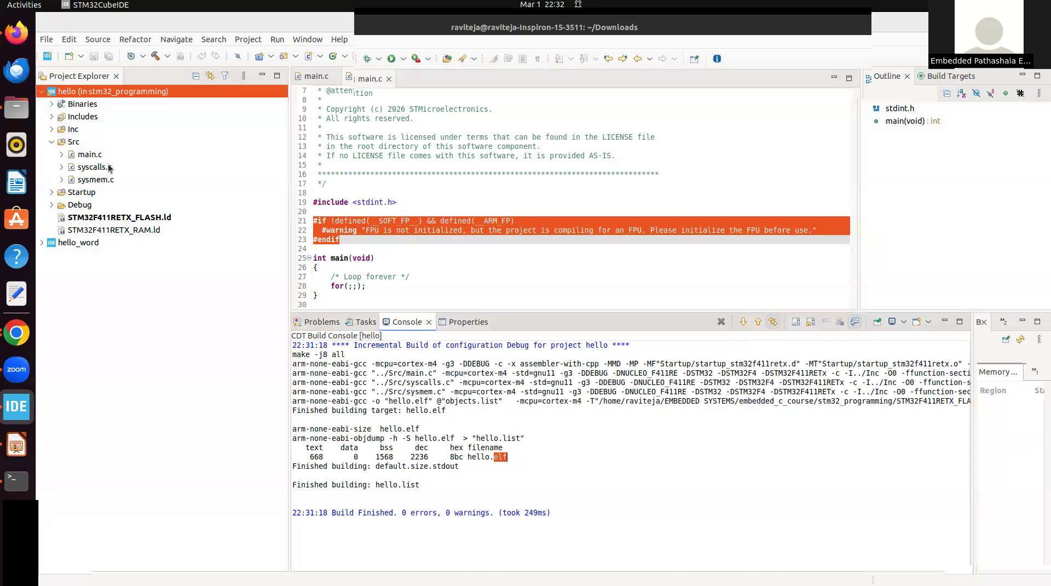
Open startup_stm32f411retx.s from the hello project's Startup folder and look through its code
click(51, 193)
click(119, 205)
double_click(119, 205)
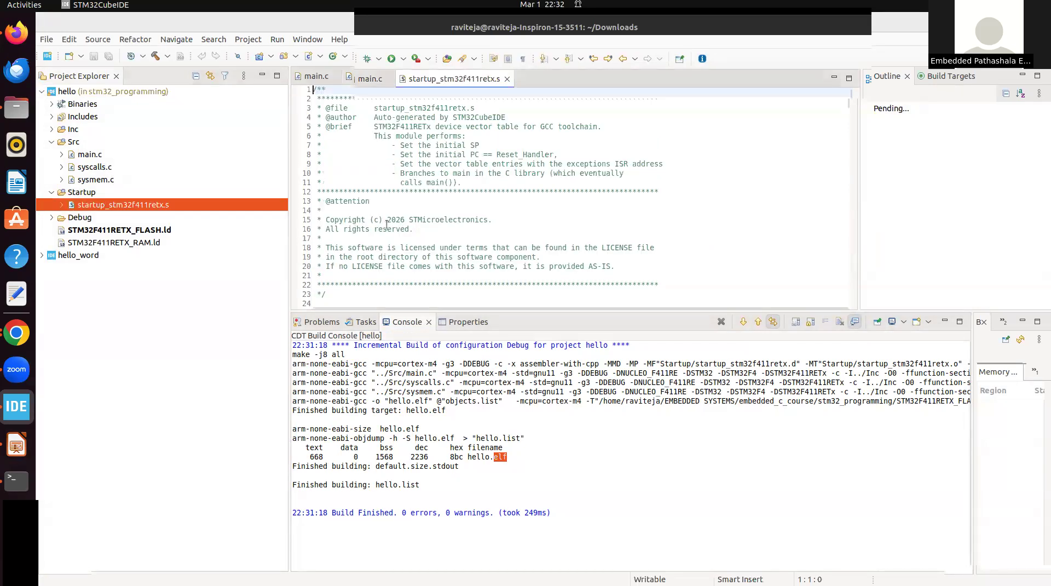
scroll(388, 219, down, 20)
scroll(390, 216, down, 11)
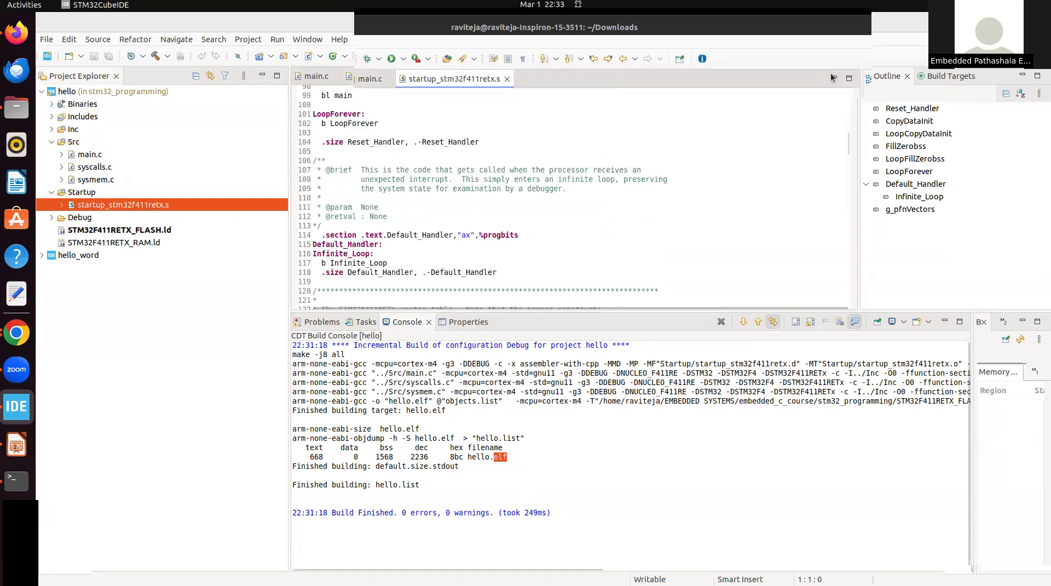
click(825, 35)
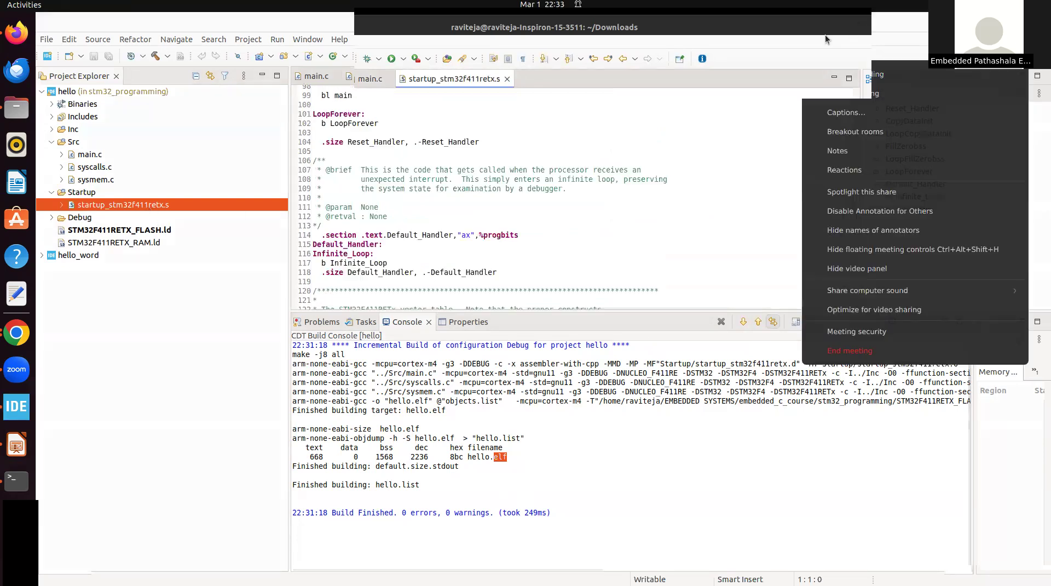